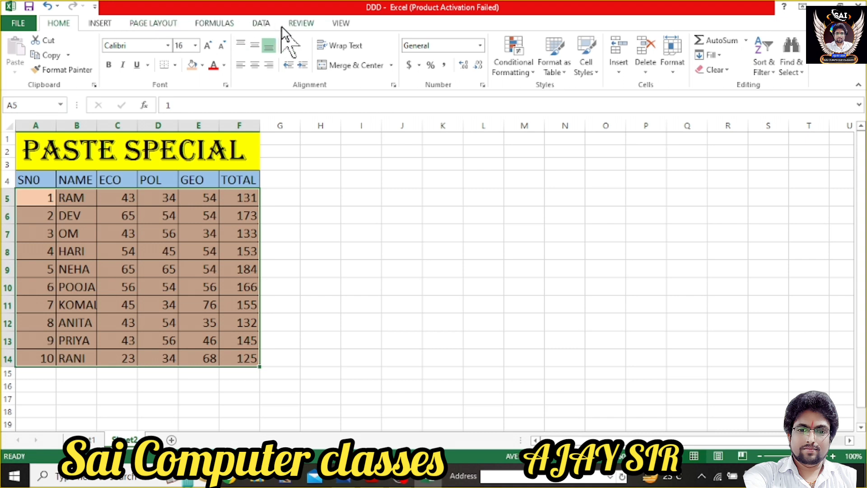
Copy the merged PASTE SPECIAL title cell above the marks table.
{"action": "left_click", "coordinate": [111, 158]}
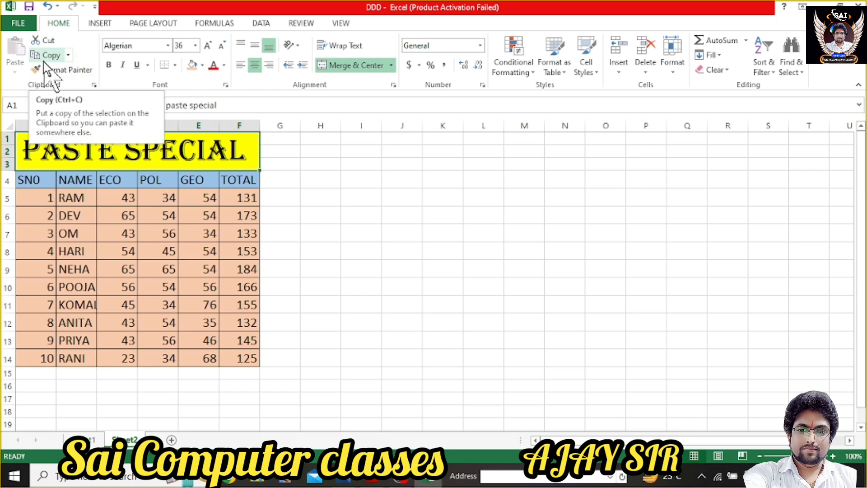
{"action": "left_click", "coordinate": [116, 181]}
{"action": "left_click", "coordinate": [99, 153]}
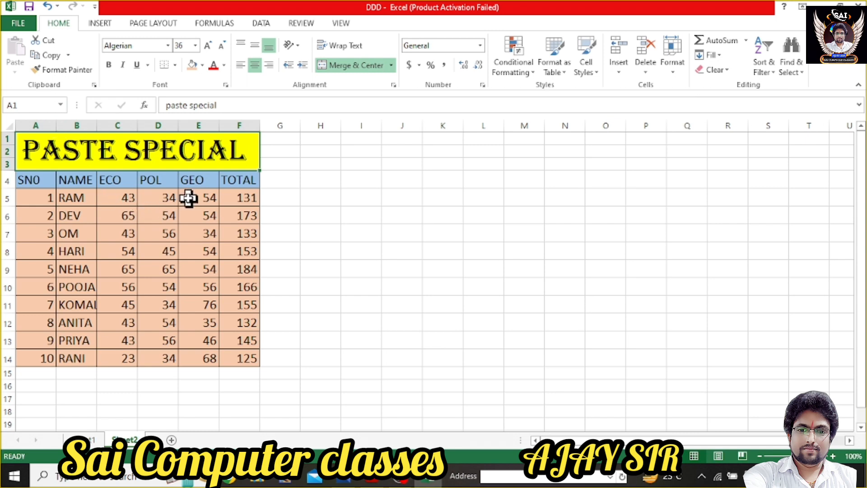
{"action": "key", "text": "ctrl+c"}
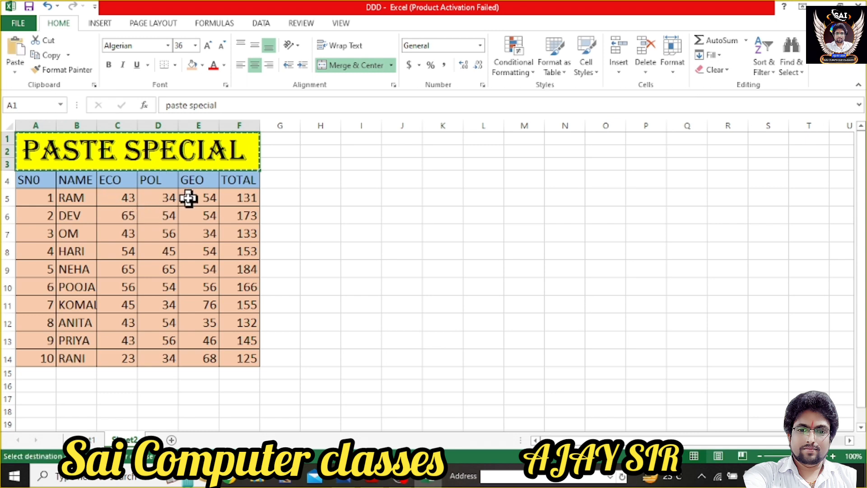
Open the Paste Special dialog, move it clear of the table to review its options, and cancel it.
{"action": "left_click", "coordinate": [15, 73]}
{"action": "left_click", "coordinate": [45, 204]}
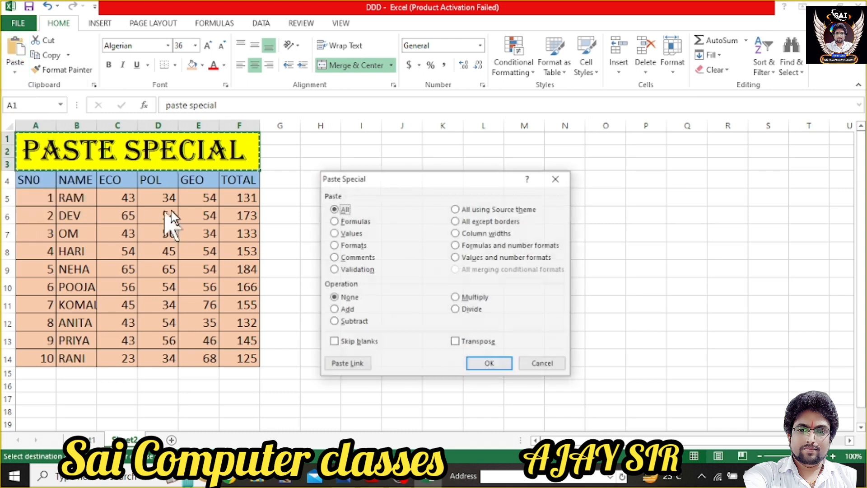
{"action": "left_click_drag", "start_coordinate": [408, 177], "coordinate": [492, 86]}
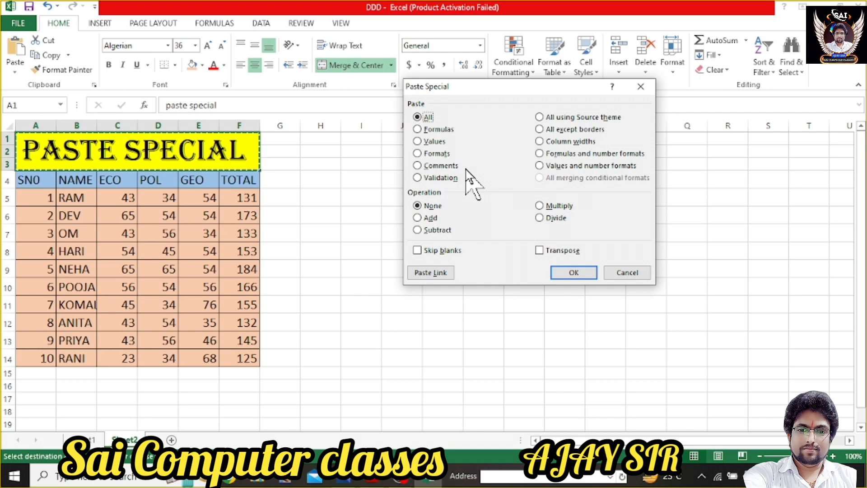
{"action": "left_click", "coordinate": [621, 276]}
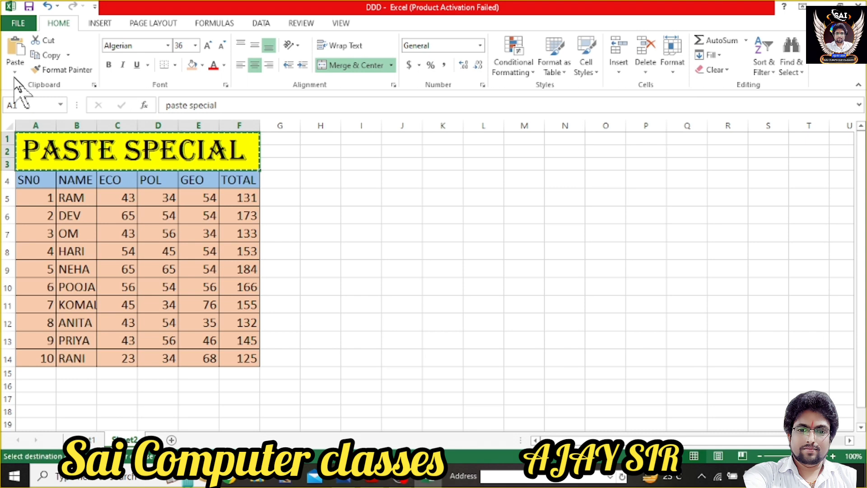
Switch to EXCEL VERSION 13.pdf and read the Paste special definition on page 43, marking the words "Different formats.".
{"action": "left_click", "coordinate": [374, 483]}
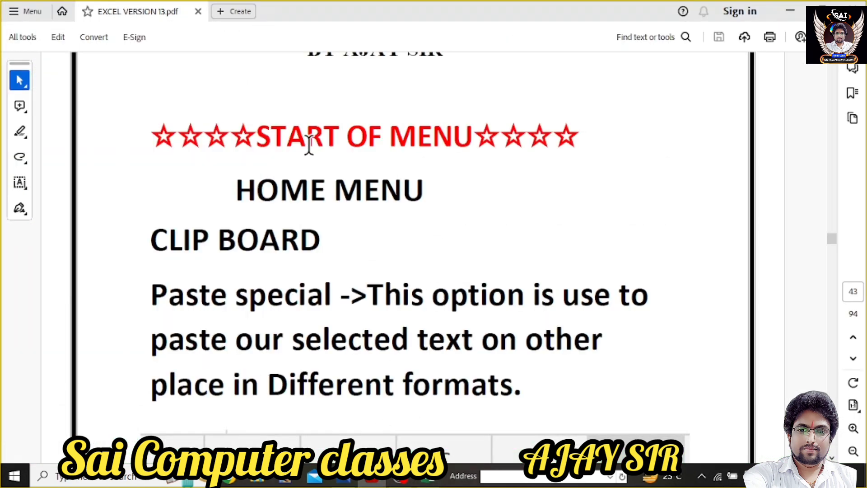
{"action": "scroll", "coordinate": [308, 149], "scroll_direction": "up", "scroll_amount": 15}
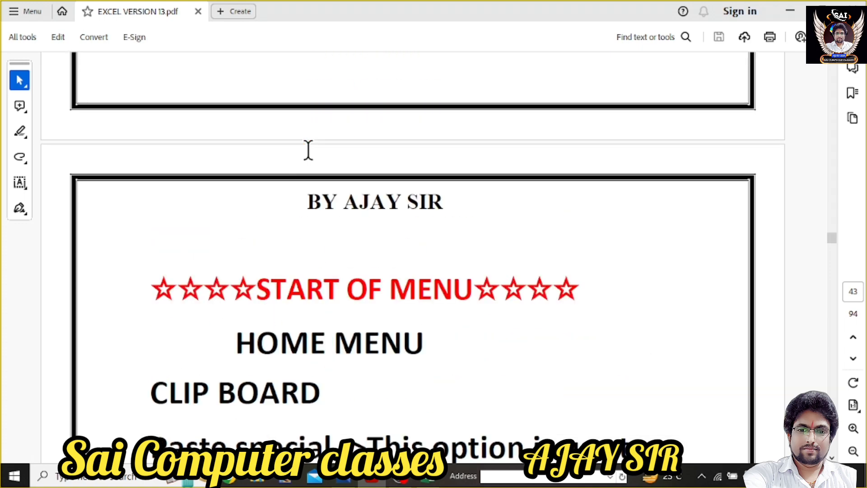
{"action": "scroll", "coordinate": [309, 149], "scroll_direction": "up", "scroll_amount": 2}
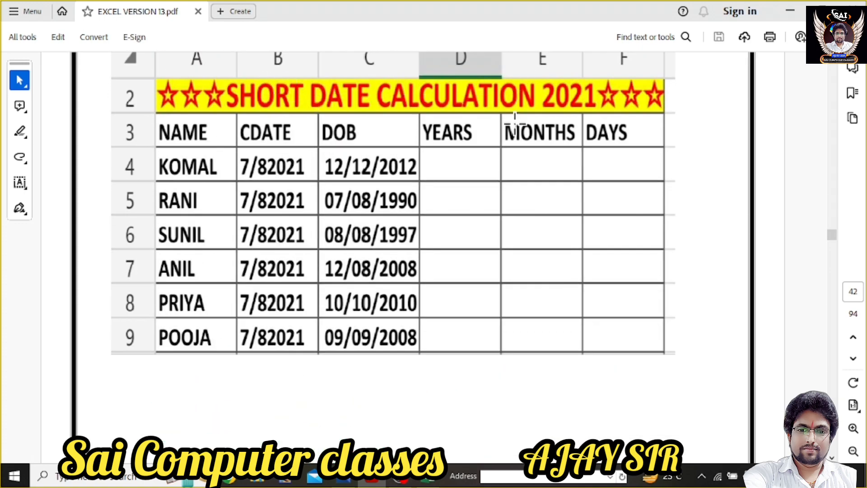
{"action": "scroll", "coordinate": [500, 132], "scroll_direction": "down", "scroll_amount": 5}
{"action": "scroll", "coordinate": [483, 140], "scroll_direction": "down", "scroll_amount": 12}
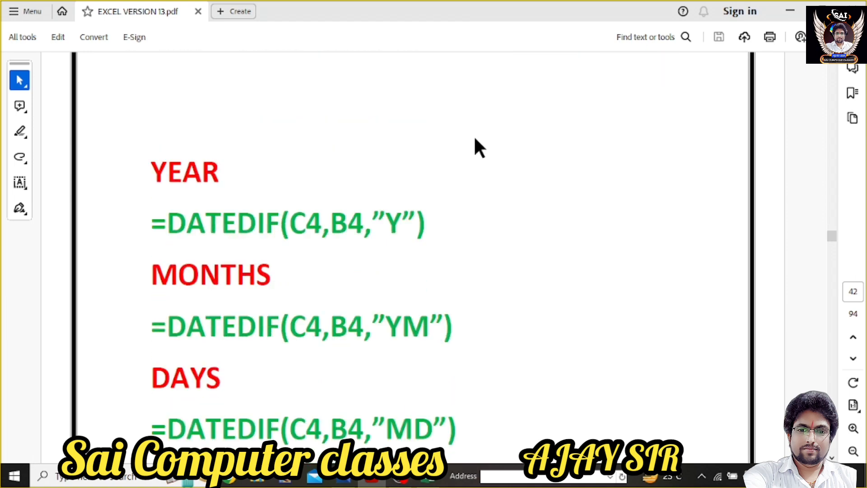
{"action": "scroll", "coordinate": [368, 167], "scroll_direction": "down", "scroll_amount": 1}
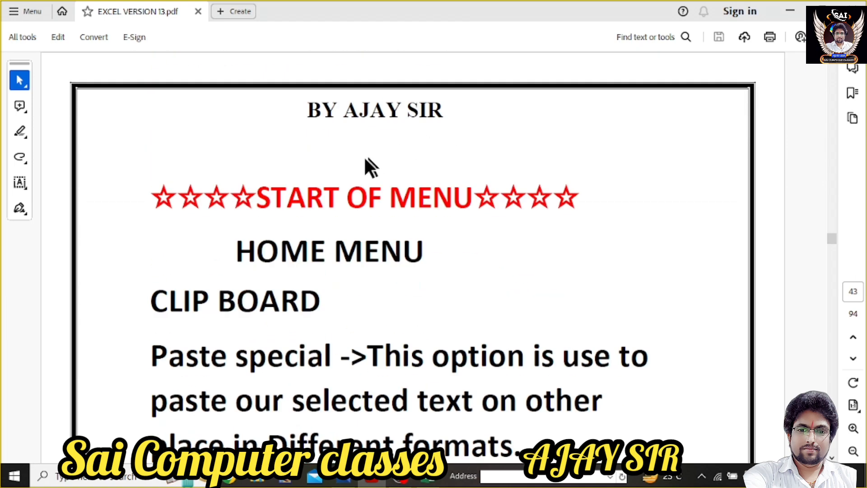
{"action": "scroll", "coordinate": [276, 185], "scroll_direction": "down", "scroll_amount": 3}
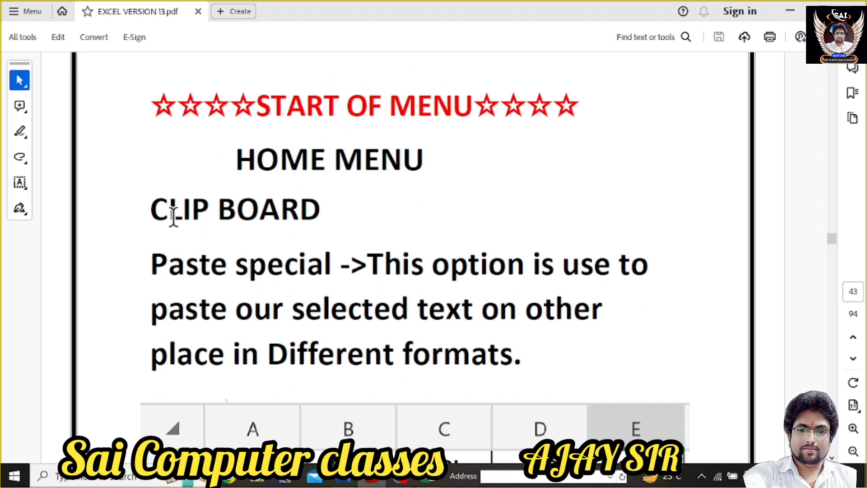
{"action": "scroll", "coordinate": [155, 212], "scroll_direction": "down", "scroll_amount": 2}
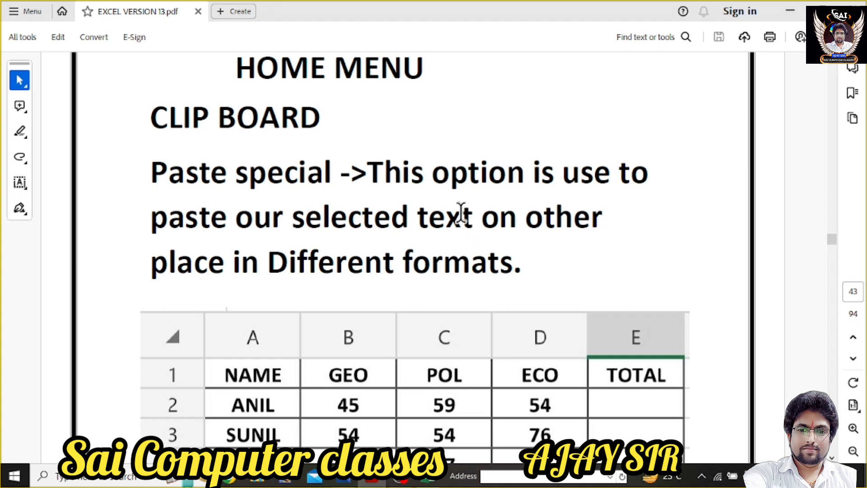
{"action": "scroll", "coordinate": [456, 213], "scroll_direction": "down", "scroll_amount": 3}
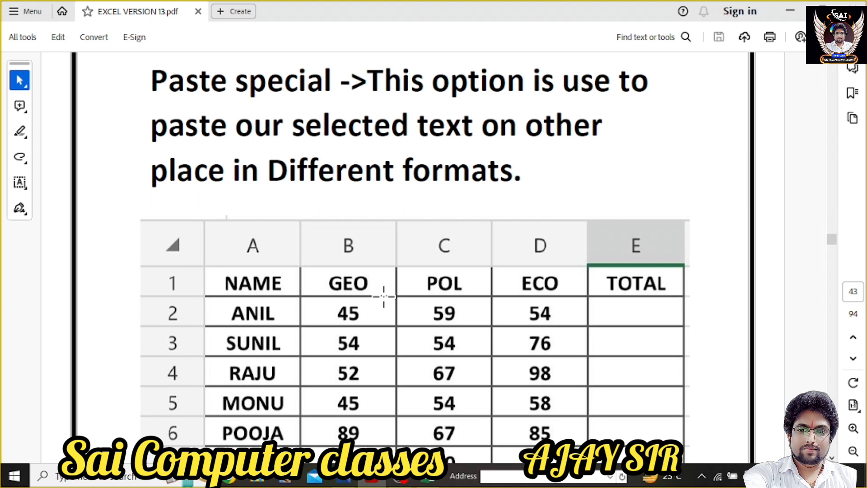
{"action": "left_click_drag", "start_coordinate": [267, 169], "coordinate": [528, 166]}
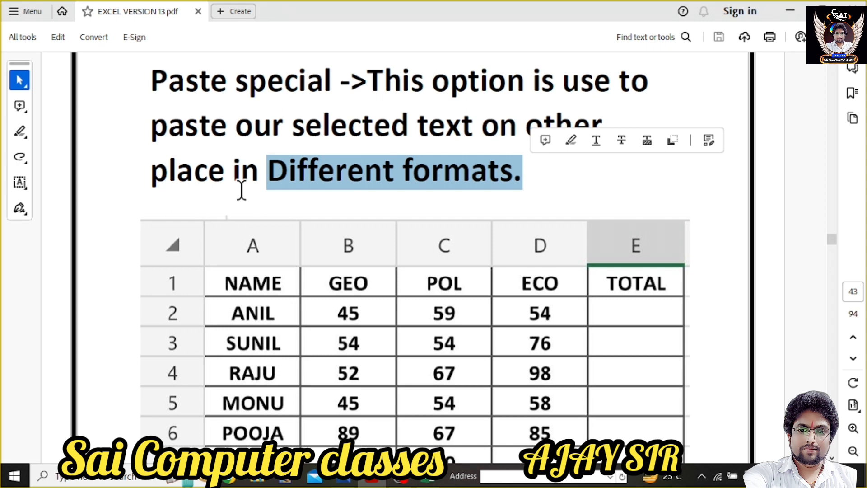
Return to the Excel workbook, review the Paste Special options again, and dismiss the dialog without pasting.
{"action": "left_click", "coordinate": [428, 480]}
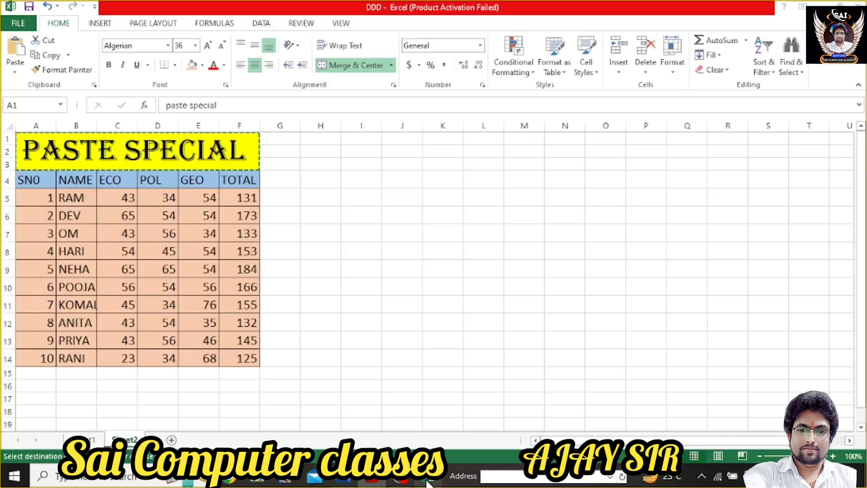
{"action": "left_click", "coordinate": [14, 71]}
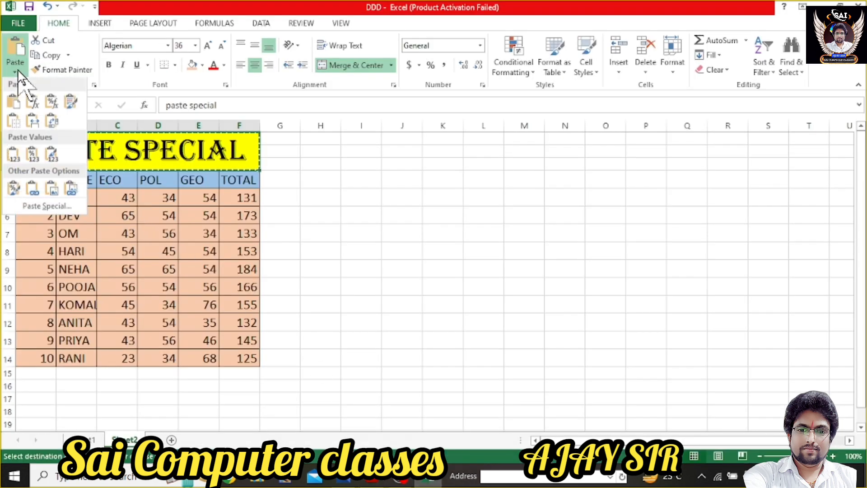
{"action": "left_click", "coordinate": [47, 207]}
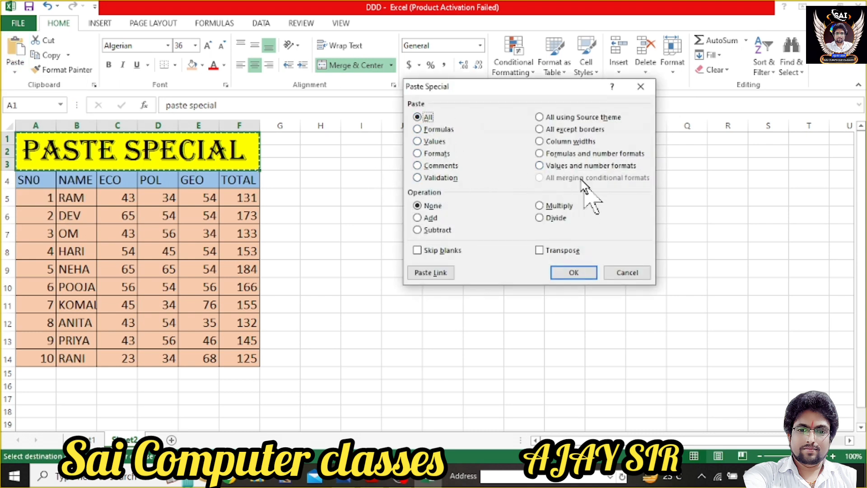
{"action": "left_click", "coordinate": [619, 272]}
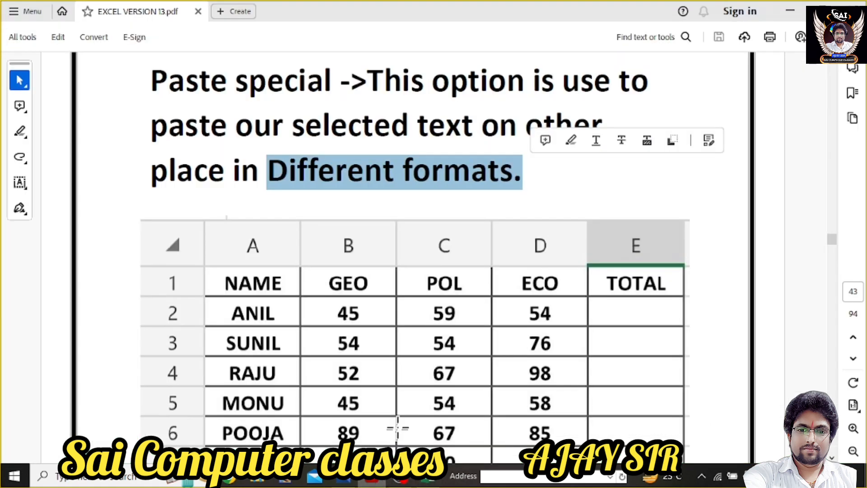
Switch back to the PDF notes and read from the sample marks table through to the ALL option's steps on page 45.
{"action": "left_click", "coordinate": [372, 478]}
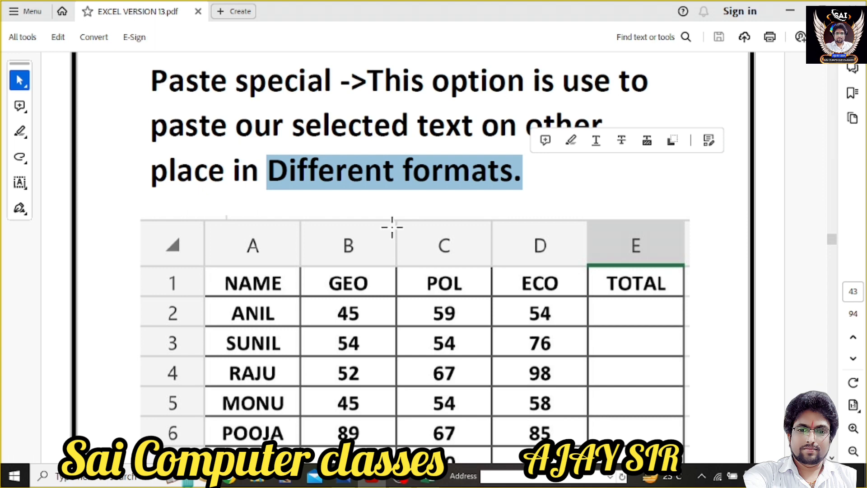
{"action": "scroll", "coordinate": [370, 226], "scroll_direction": "down", "scroll_amount": 3}
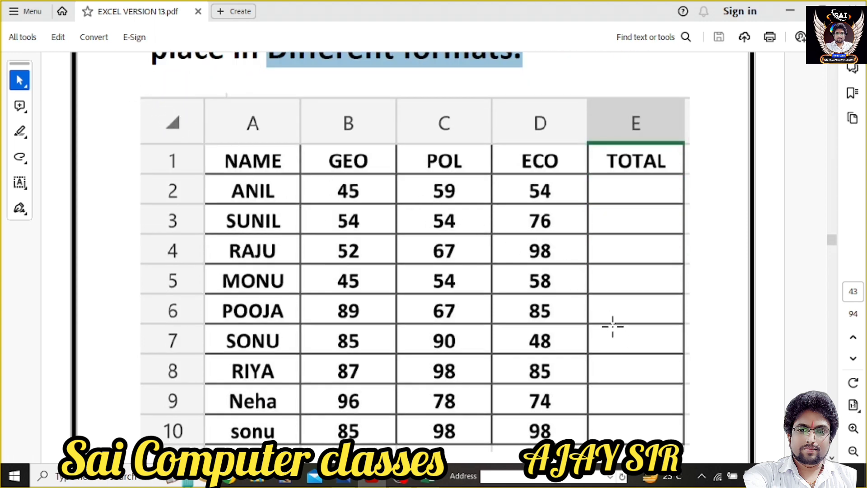
{"action": "scroll", "coordinate": [536, 320], "scroll_direction": "down", "scroll_amount": 15}
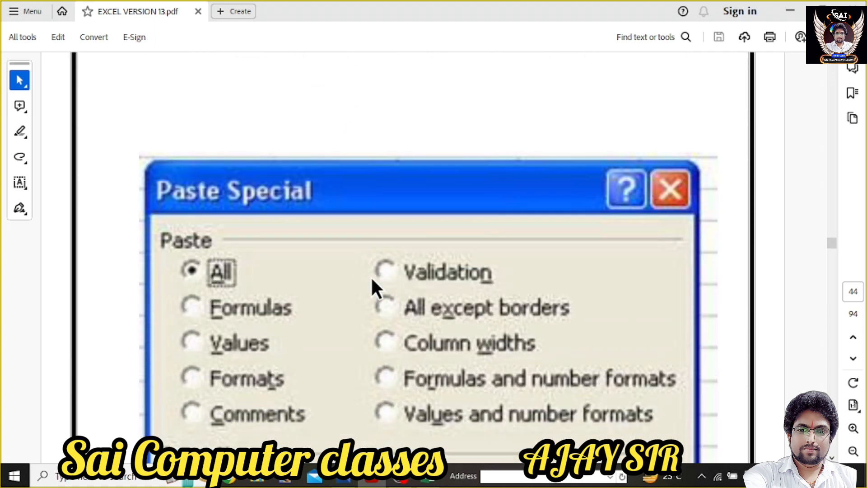
{"action": "scroll", "coordinate": [372, 279], "scroll_direction": "down", "scroll_amount": 4}
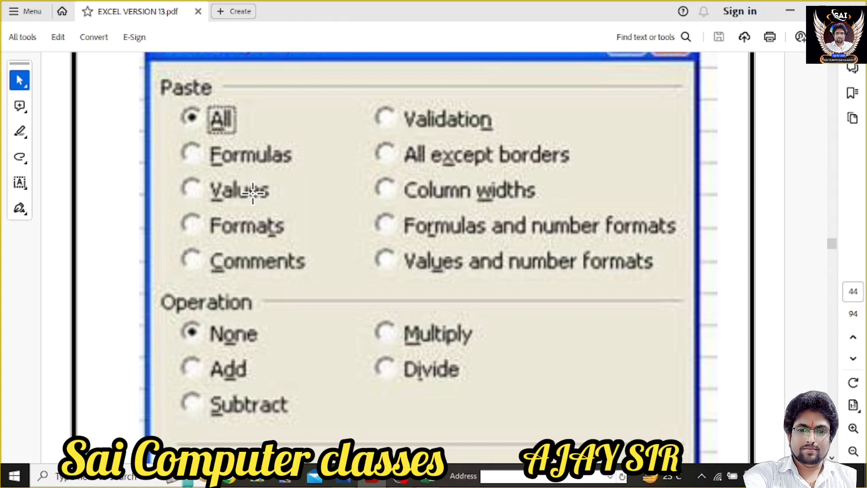
{"action": "scroll", "coordinate": [253, 192], "scroll_direction": "down", "scroll_amount": 10}
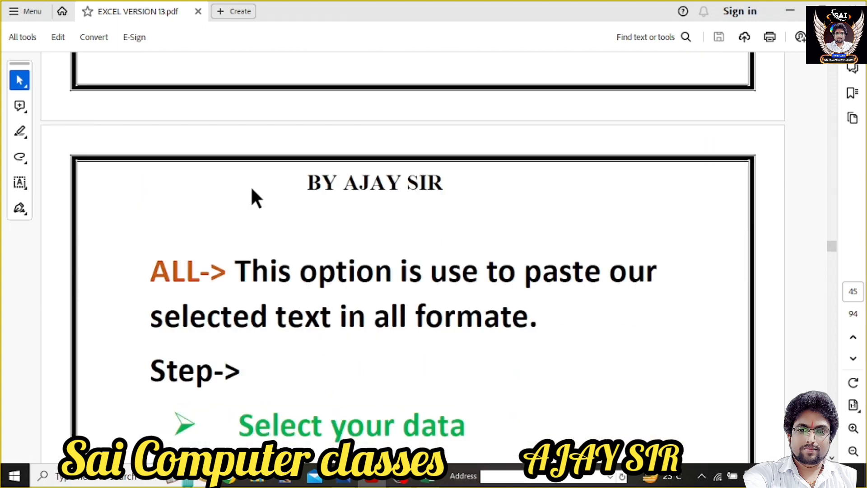
{"action": "scroll", "coordinate": [250, 185], "scroll_direction": "down", "scroll_amount": 3}
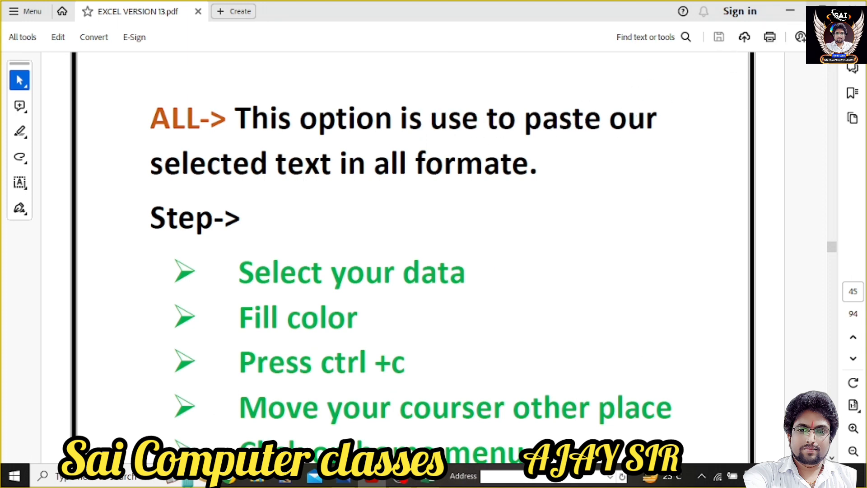
Restore the PDF window down to a narrow width and zoom the page out to 41%.
{"action": "left_click", "coordinate": [815, 11]}
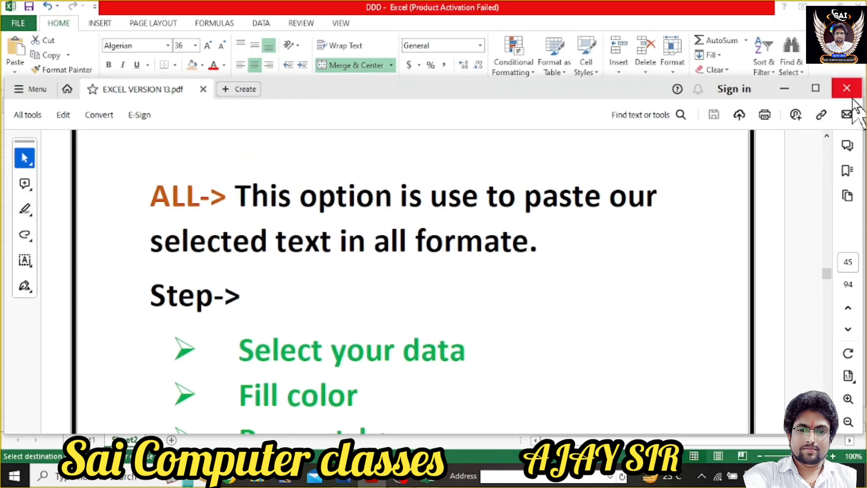
{"action": "left_click_drag", "start_coordinate": [856, 112], "coordinate": [321, 158]}
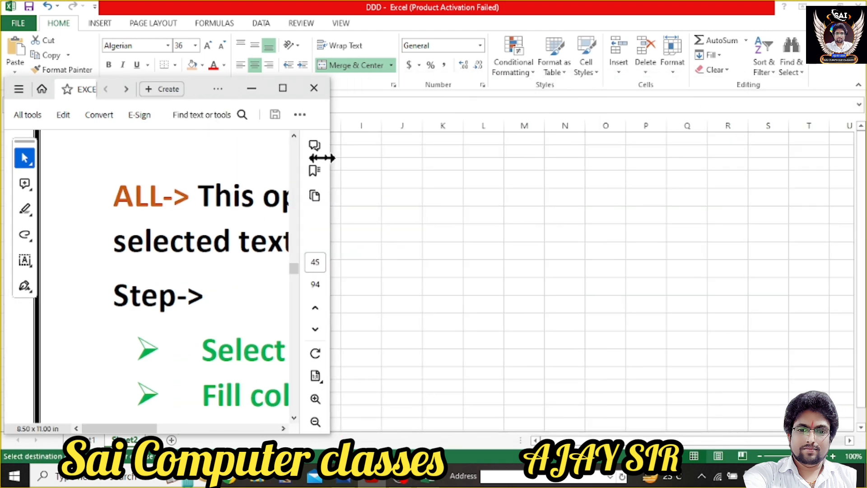
{"action": "left_click", "coordinate": [316, 422]}
{"action": "left_click", "coordinate": [315, 422]}
{"action": "left_click", "coordinate": [315, 421]}
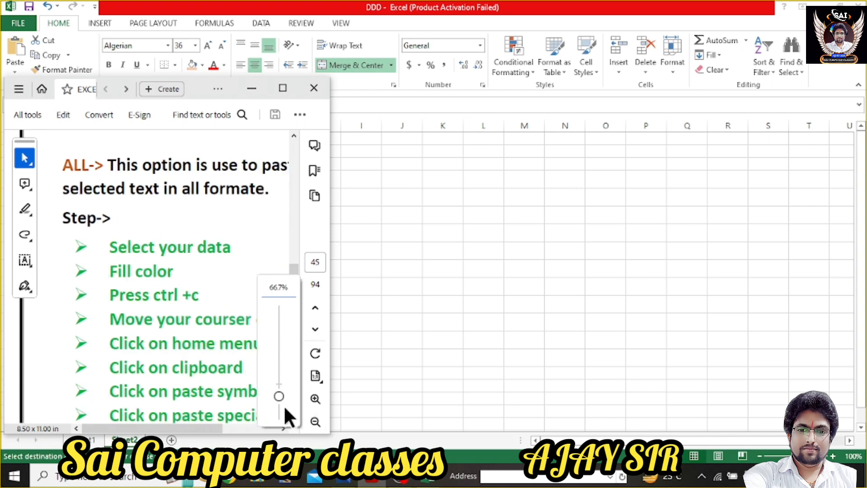
{"action": "left_click", "coordinate": [316, 422]}
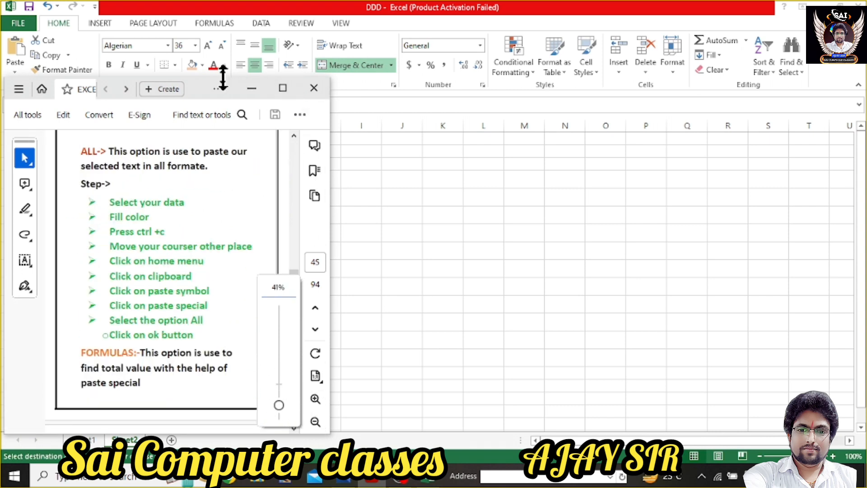
Extend the PDF window to full screen height, widen it so the ALL steps are readable, and shift it slightly left.
{"action": "left_click_drag", "start_coordinate": [223, 78], "coordinate": [240, 5]}
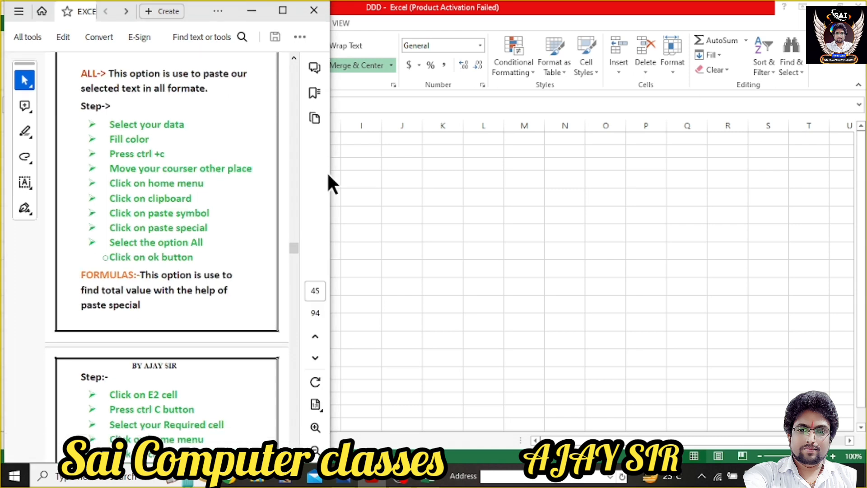
{"action": "left_click_drag", "start_coordinate": [333, 176], "coordinate": [417, 184]}
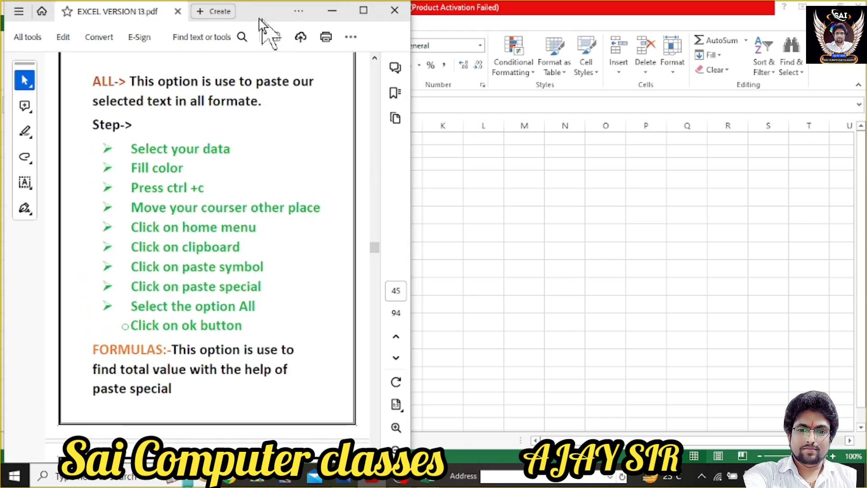
{"action": "left_click_drag", "start_coordinate": [260, 19], "coordinate": [215, 19]}
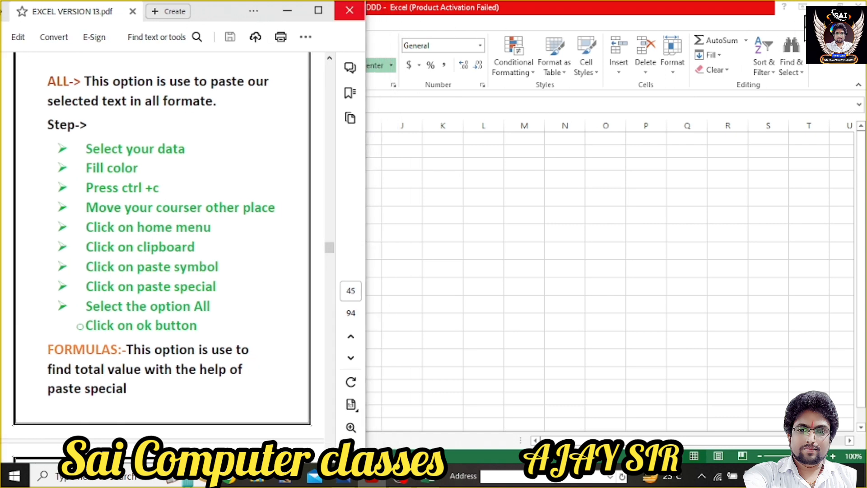
Restore the Excel window down, narrow it to fit beside the PDF notes, and move it up level with them.
{"action": "left_click", "coordinate": [840, 6]}
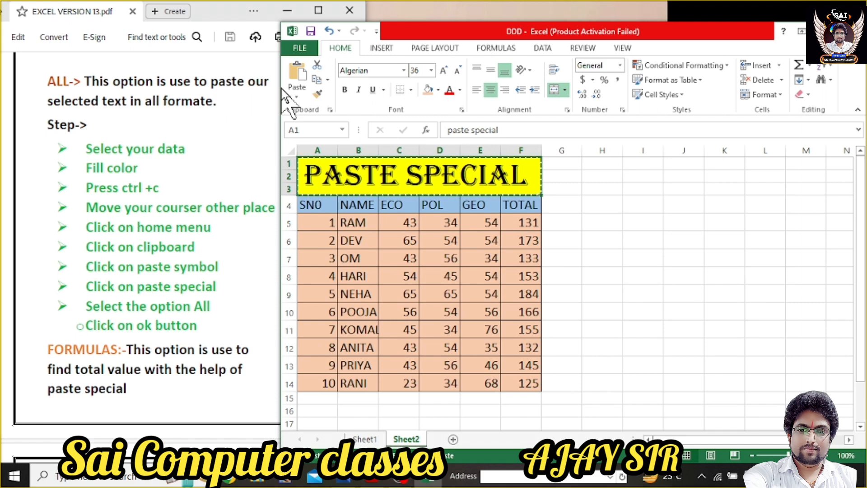
{"action": "left_click_drag", "start_coordinate": [279, 86], "coordinate": [363, 91]}
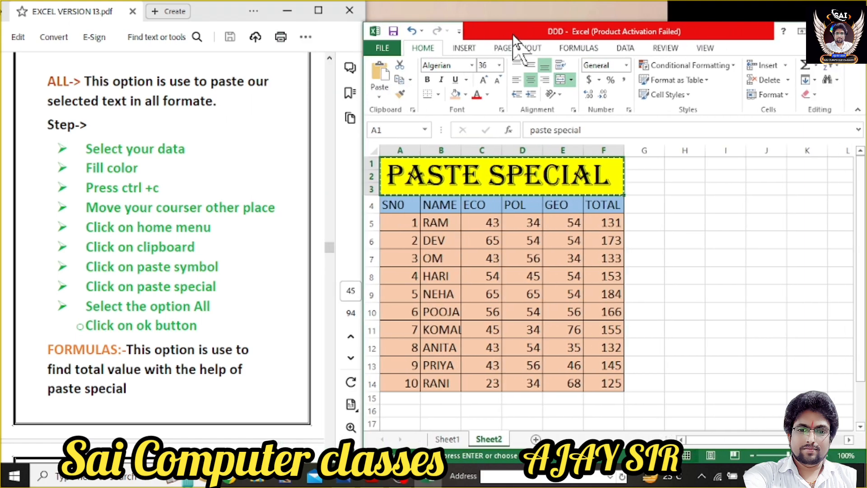
{"action": "left_click_drag", "start_coordinate": [514, 36], "coordinate": [521, 13]}
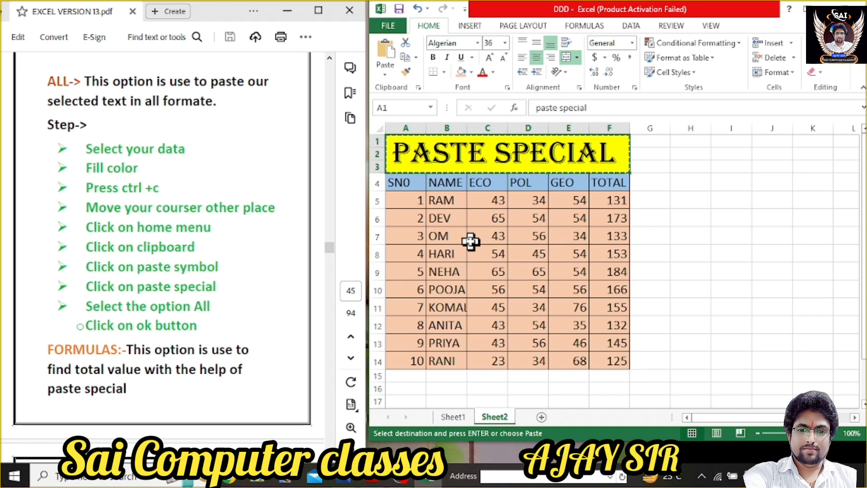
Copy the whole marks table A1:F14 and paste it at H1 using Paste Special with the All option.
{"action": "left_click", "coordinate": [668, 182]}
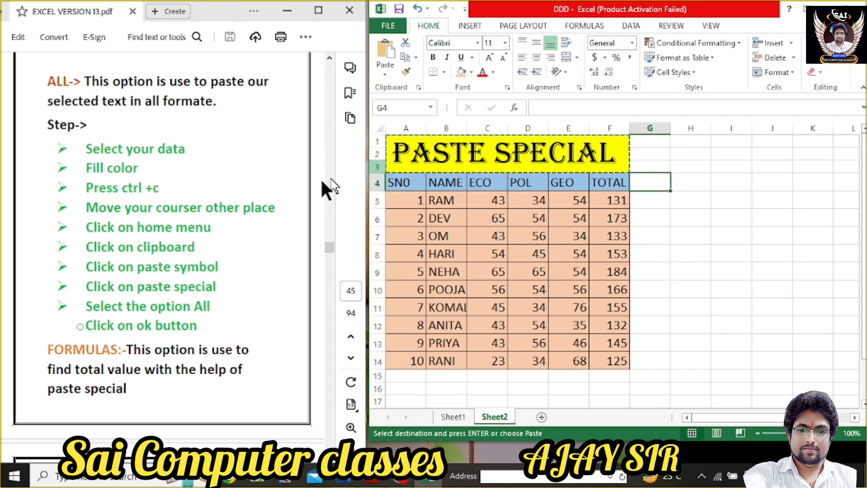
{"action": "left_click_drag", "start_coordinate": [421, 145], "coordinate": [449, 360]}
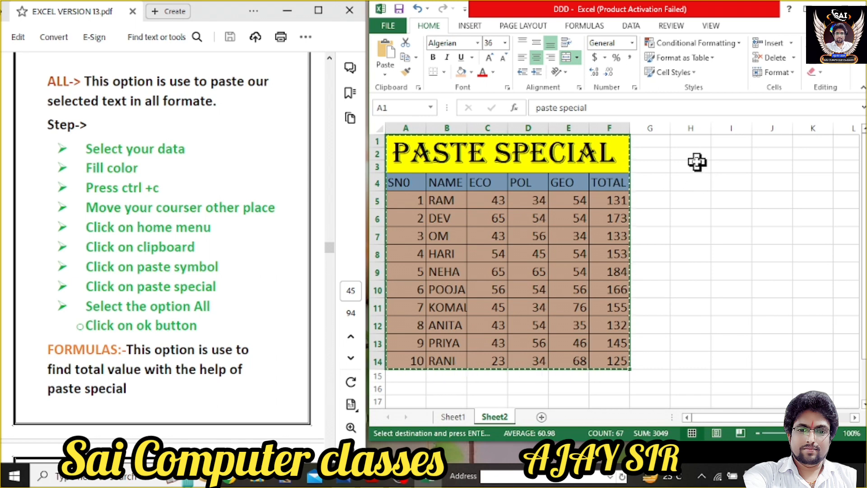
{"action": "left_click", "coordinate": [697, 143]}
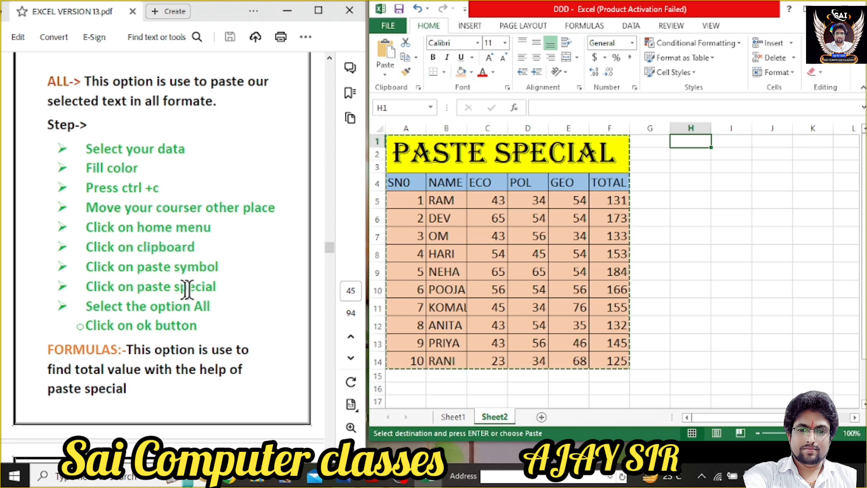
{"action": "left_click", "coordinate": [386, 73]}
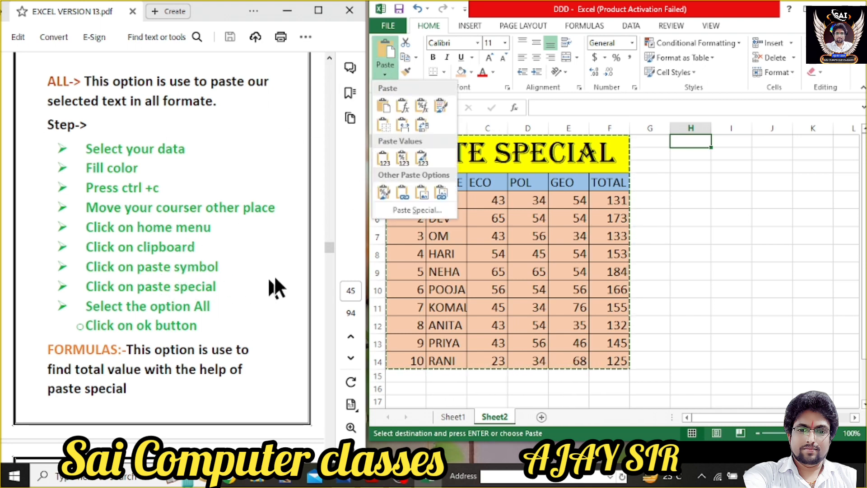
{"action": "left_click", "coordinate": [416, 210]}
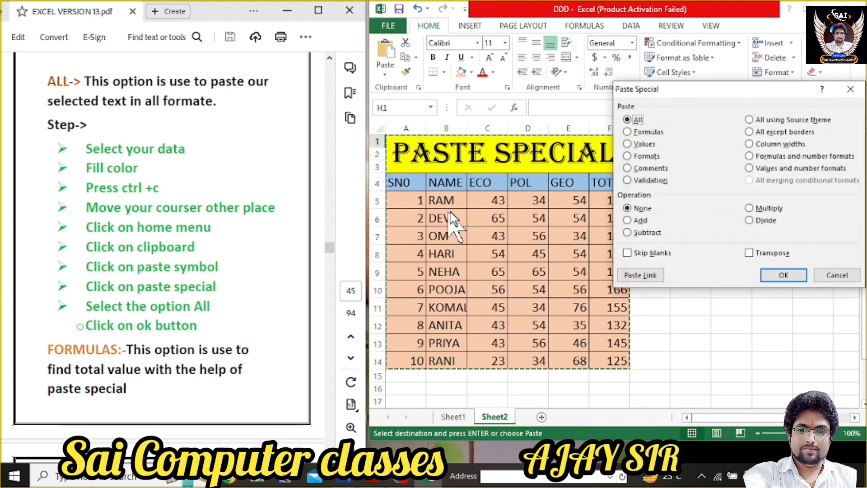
{"action": "left_click_drag", "start_coordinate": [712, 88], "coordinate": [681, 32]}
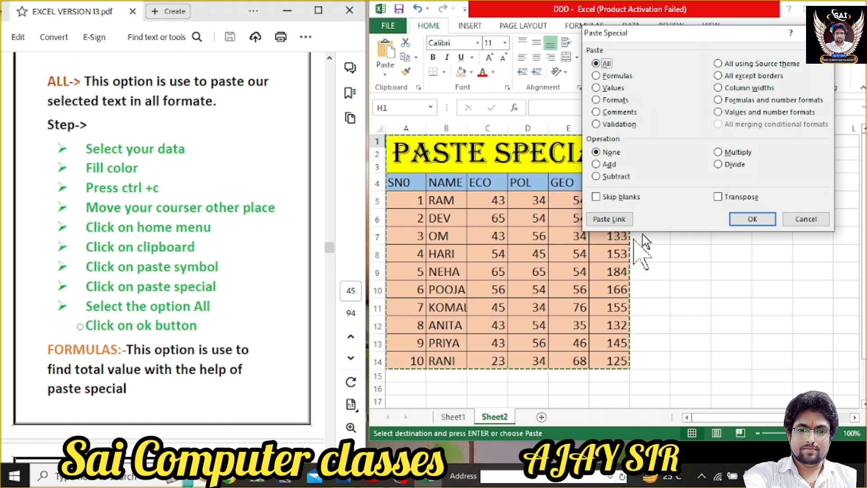
{"action": "left_click", "coordinate": [747, 219]}
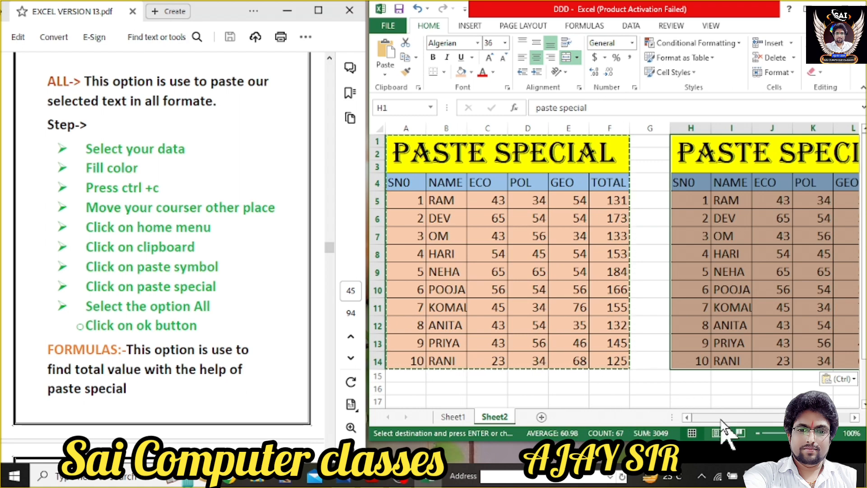
{"action": "mouse_move", "coordinate": [716, 422]}
{"action": "left_mouse_down"}
{"action": "mouse_move", "coordinate": [765, 422]}
{"action": "mouse_move", "coordinate": [701, 425]}
{"action": "left_mouse_up"}
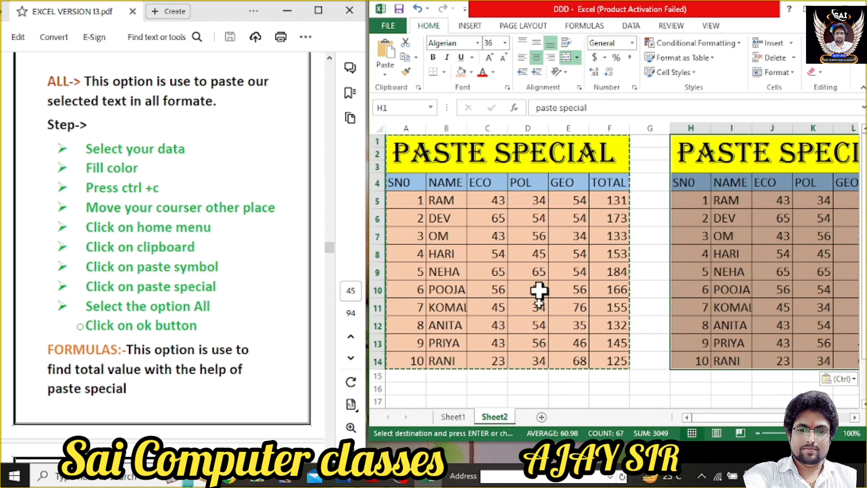
{"action": "left_click", "coordinate": [623, 401]}
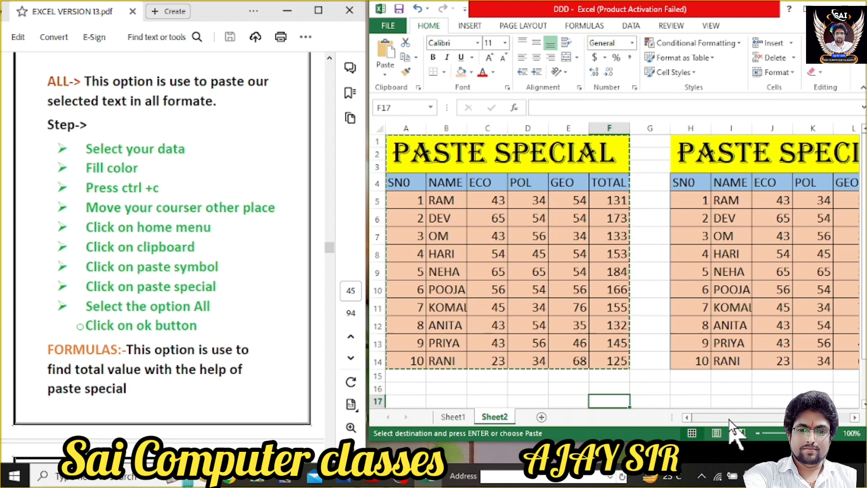
{"action": "left_click_drag", "start_coordinate": [718, 422], "coordinate": [768, 425]}
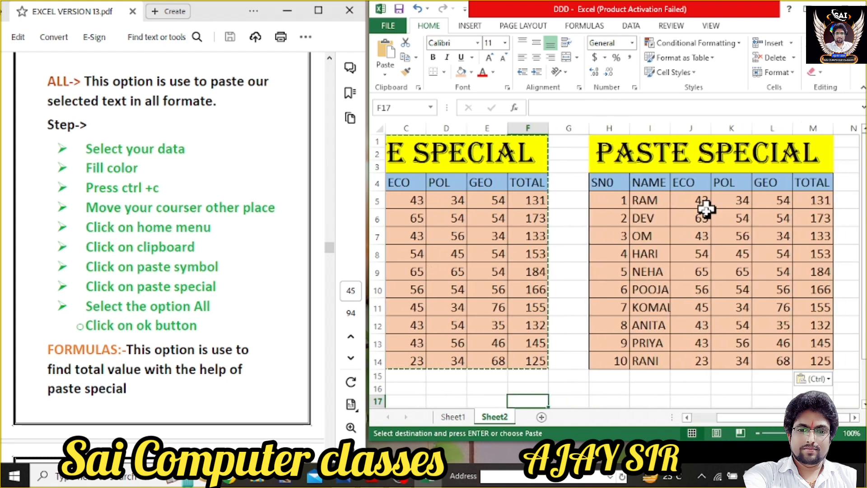
{"action": "left_click_drag", "start_coordinate": [740, 414], "coordinate": [702, 415]}
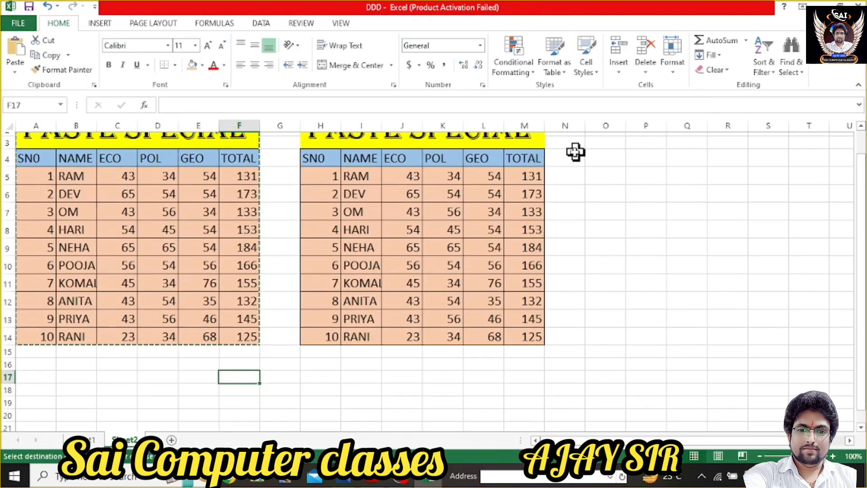
Try an ordinary paste of the copied marks table at cell Q2, and undo it.
{"action": "scroll", "coordinate": [533, 180], "scroll_direction": "down", "scroll_amount": 3}
{"action": "scroll", "coordinate": [532, 180], "scroll_direction": "up", "scroll_amount": 3}
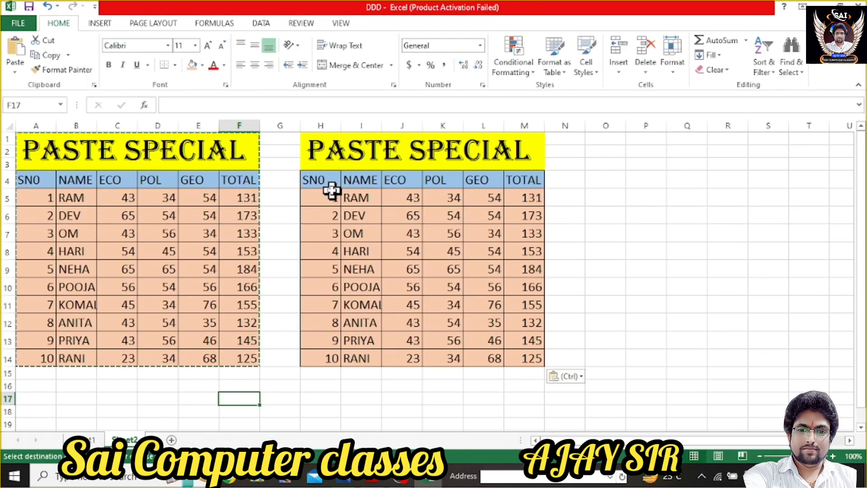
{"action": "left_click", "coordinate": [684, 151]}
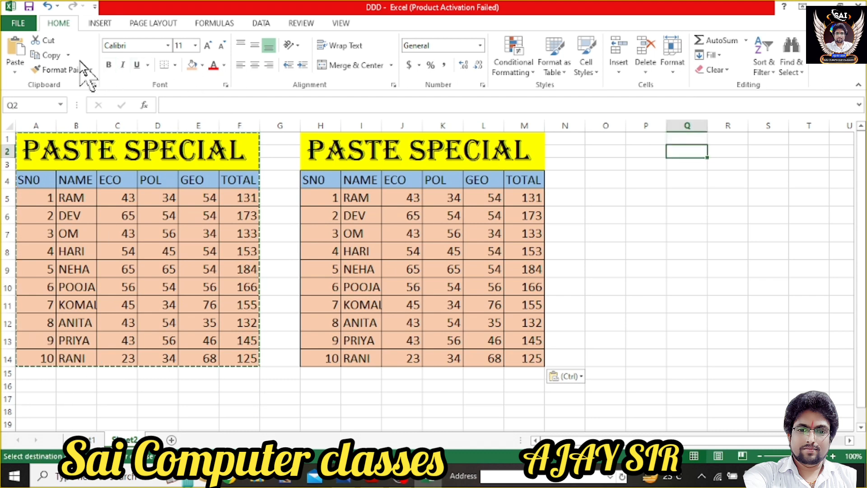
{"action": "left_click", "coordinate": [15, 50]}
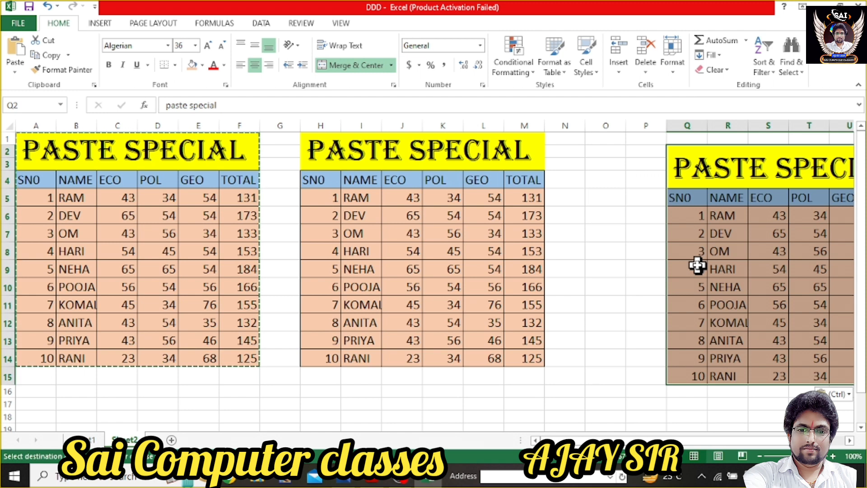
{"action": "key", "text": "ctrl+z"}
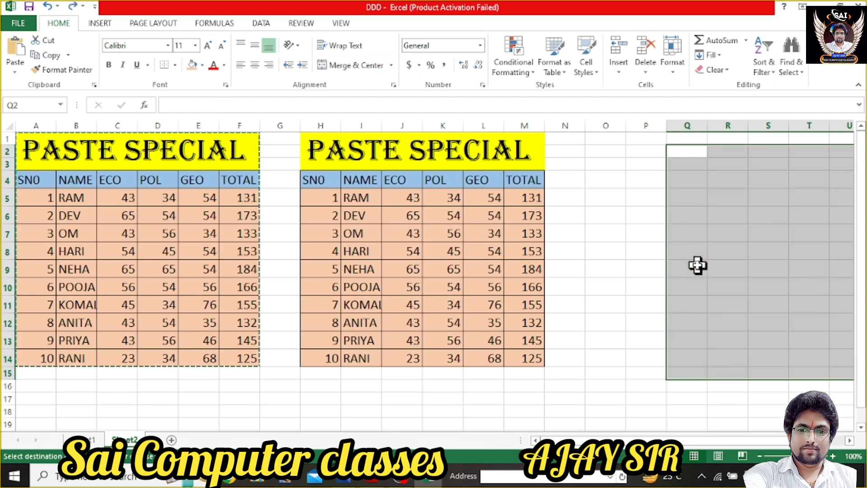
{"action": "left_click", "coordinate": [611, 232]}
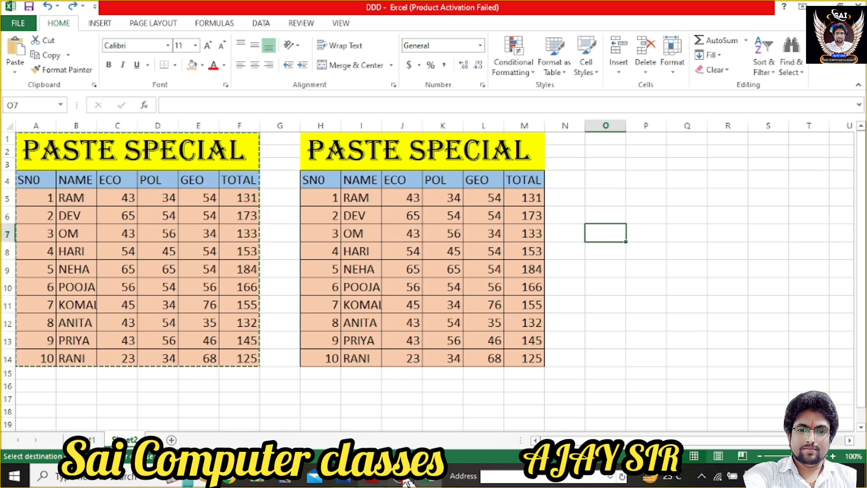
Switch to the PDF notes, bring up the FORMULAS steps on page 46, and restore the Excel window down beside them.
{"action": "left_click", "coordinate": [373, 481]}
{"action": "scroll", "coordinate": [194, 344], "scroll_direction": "down", "scroll_amount": 5}
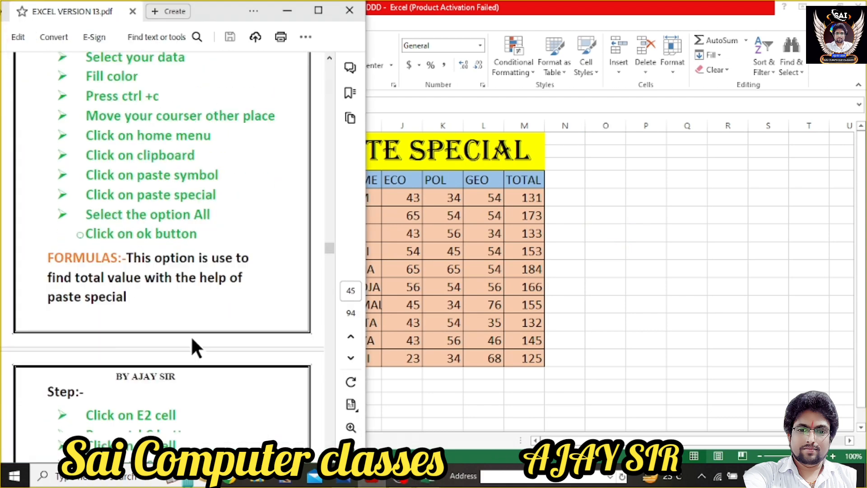
{"action": "scroll", "coordinate": [178, 314], "scroll_direction": "down", "scroll_amount": 1}
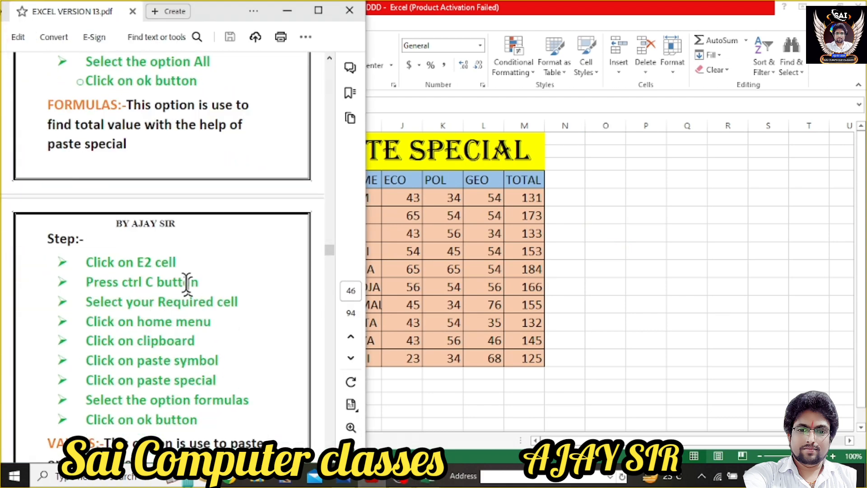
{"action": "scroll", "coordinate": [187, 284], "scroll_direction": "down", "scroll_amount": 1}
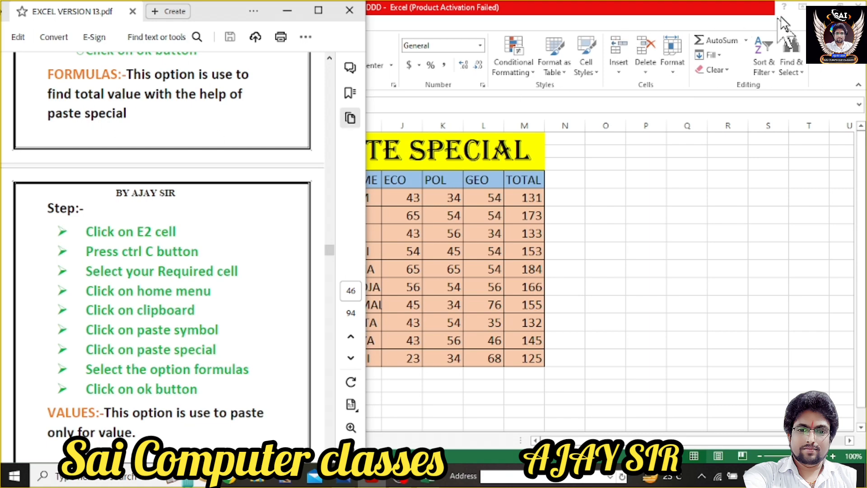
{"action": "double_click", "coordinate": [637, 11]}
{"action": "left_click_drag", "start_coordinate": [616, 14], "coordinate": [578, 20]}
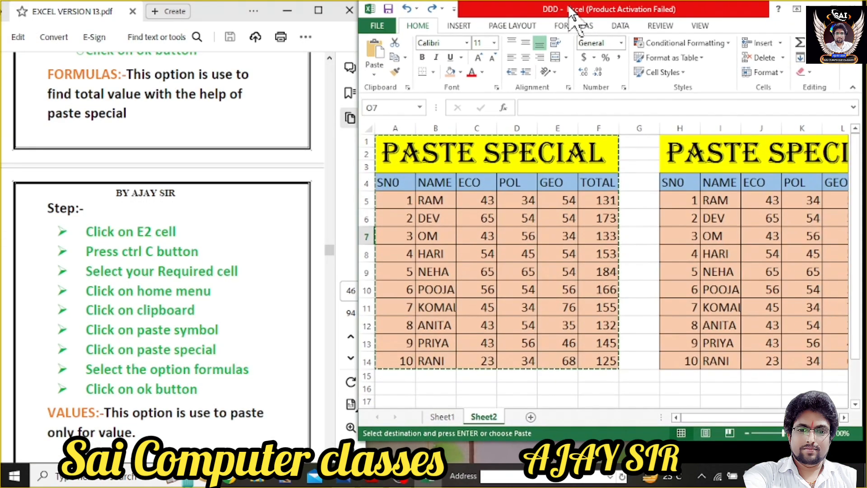
Delete the contents of the pasted table copy starting at H1 and remove its borders.
{"action": "left_click_drag", "start_coordinate": [682, 141], "coordinate": [790, 360]}
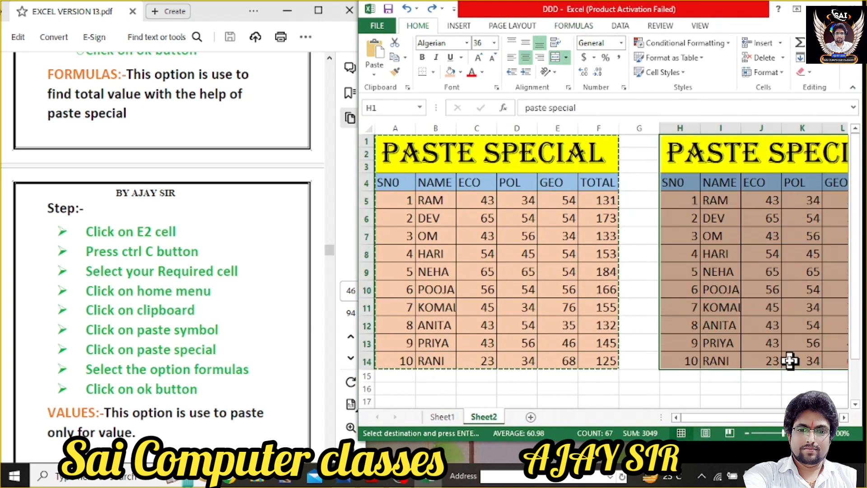
{"action": "key", "text": "Delete"}
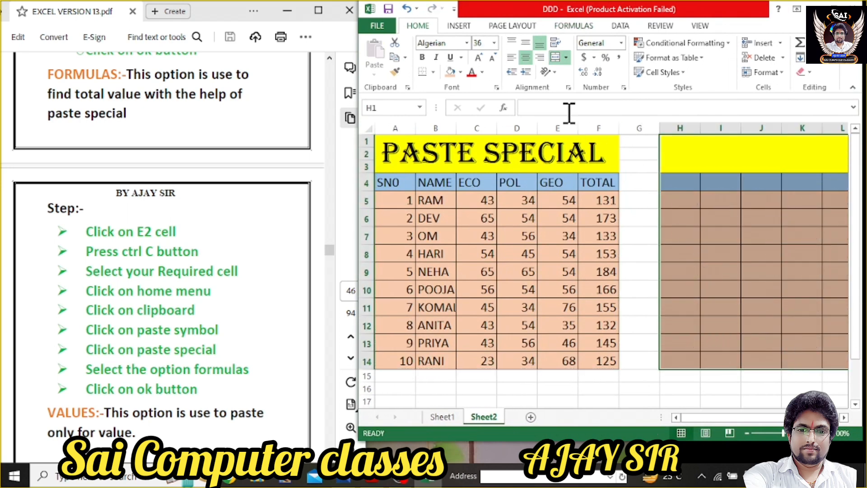
{"action": "left_click", "coordinate": [433, 72]}
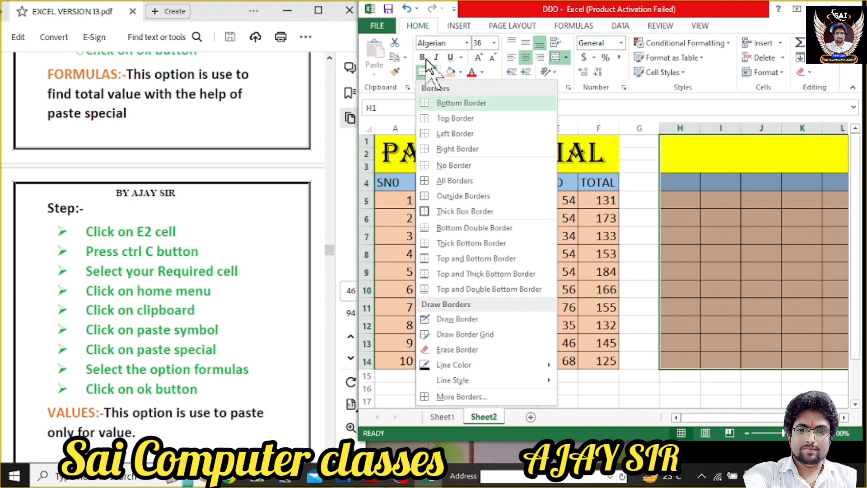
{"action": "left_click", "coordinate": [453, 165]}
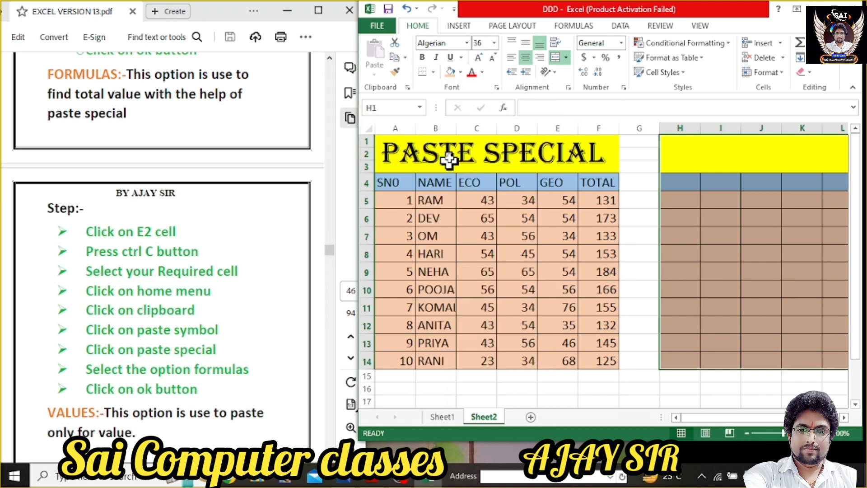
Remove the fill color from the emptied table copy and unmerge its title cell at H1.
{"action": "left_click", "coordinate": [461, 72]}
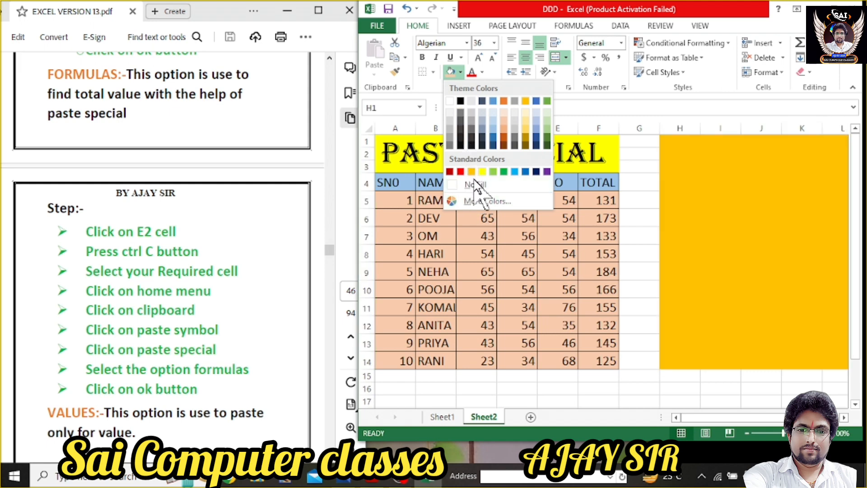
{"action": "left_click", "coordinate": [473, 184]}
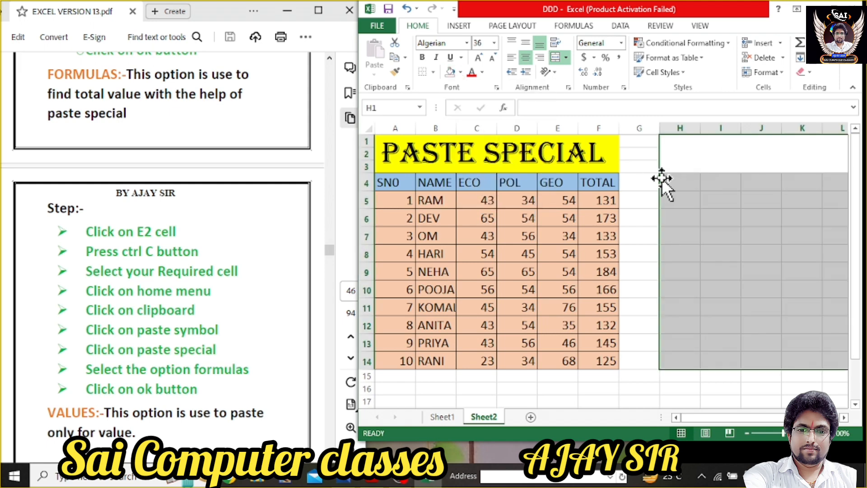
{"action": "left_click", "coordinate": [723, 159]}
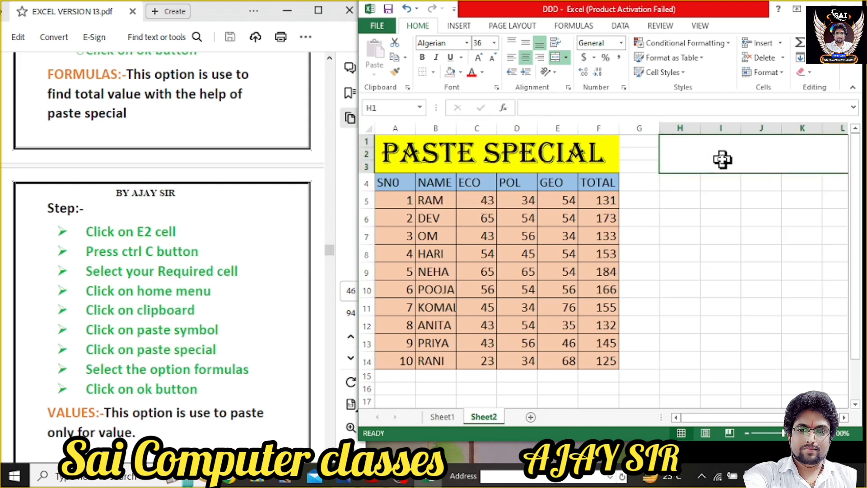
{"action": "left_click", "coordinate": [556, 57]}
{"action": "left_click", "coordinate": [736, 333]}
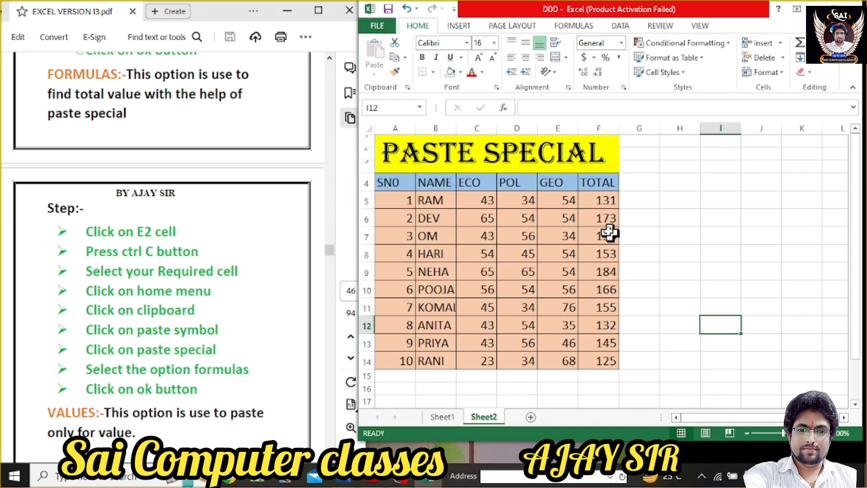
Clear the TOTAL column from F6 down to F16.
{"action": "left_click_drag", "start_coordinate": [600, 217], "coordinate": [603, 384]}
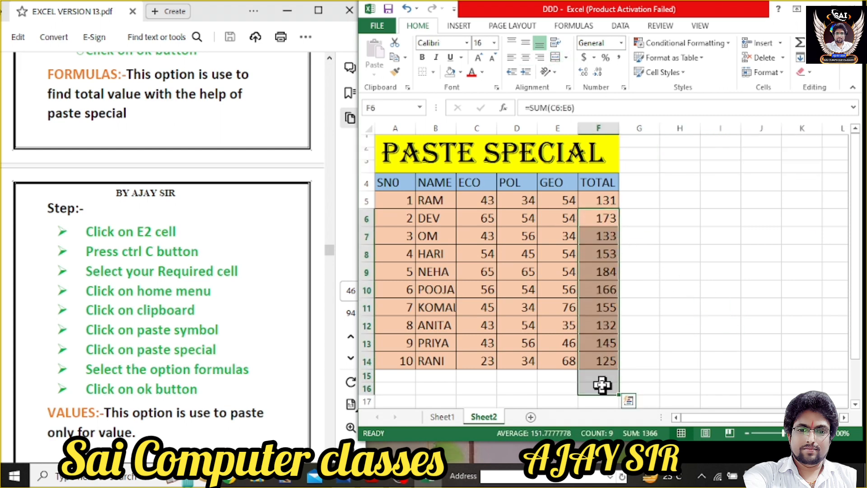
{"action": "key", "text": "Delete"}
{"action": "left_click", "coordinate": [662, 228]}
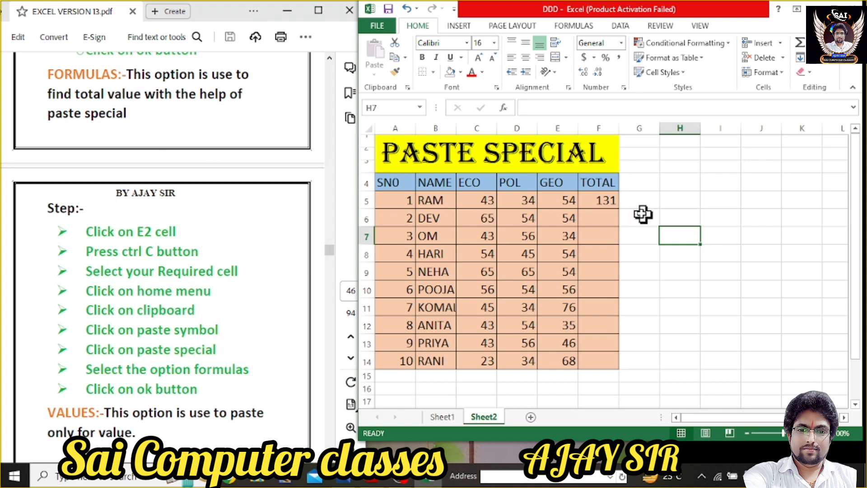
Copy the total in F5 and paste it into F6 through F14 using the Paste Special Formulas option.
{"action": "left_click", "coordinate": [599, 199]}
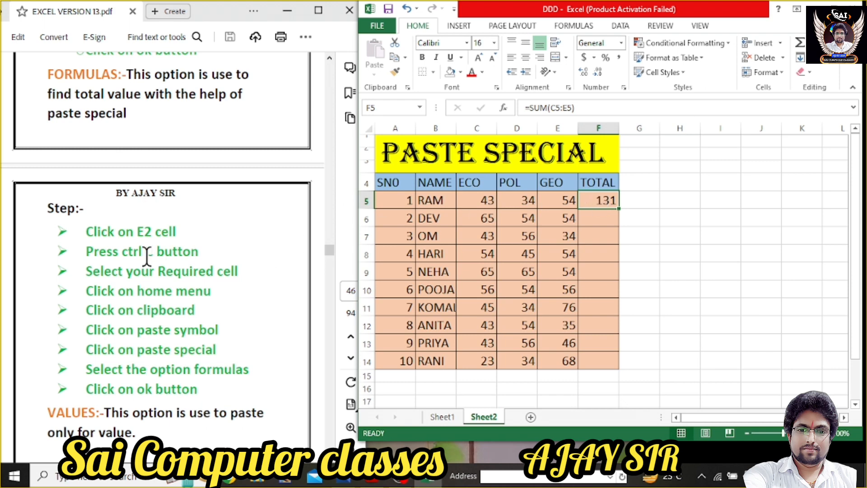
{"action": "key", "text": "ctrl+c"}
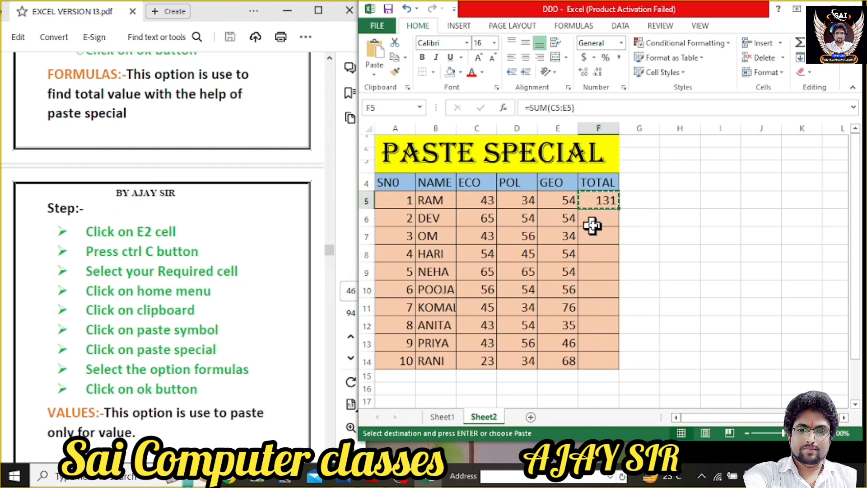
{"action": "left_click_drag", "start_coordinate": [603, 221], "coordinate": [597, 361]}
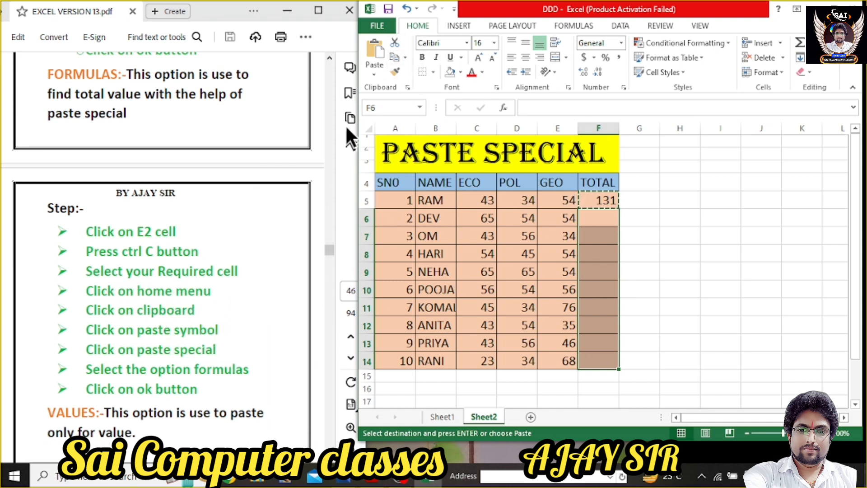
{"action": "left_click", "coordinate": [375, 76]}
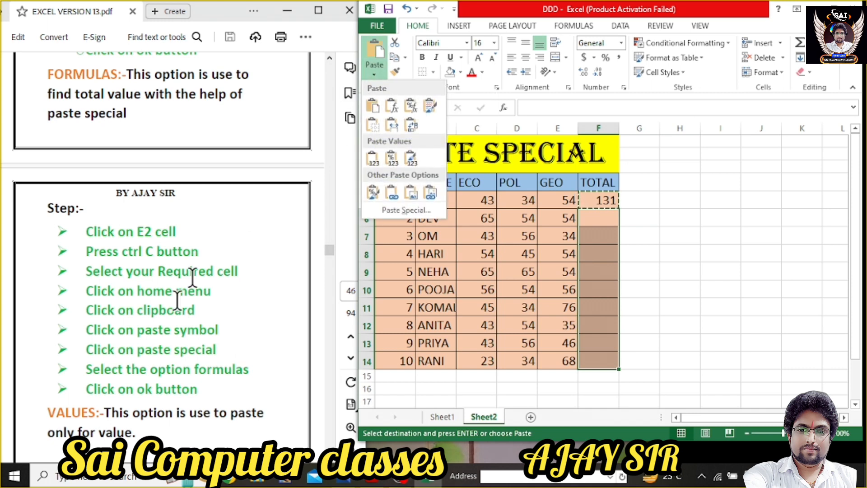
{"action": "left_click", "coordinate": [405, 210]}
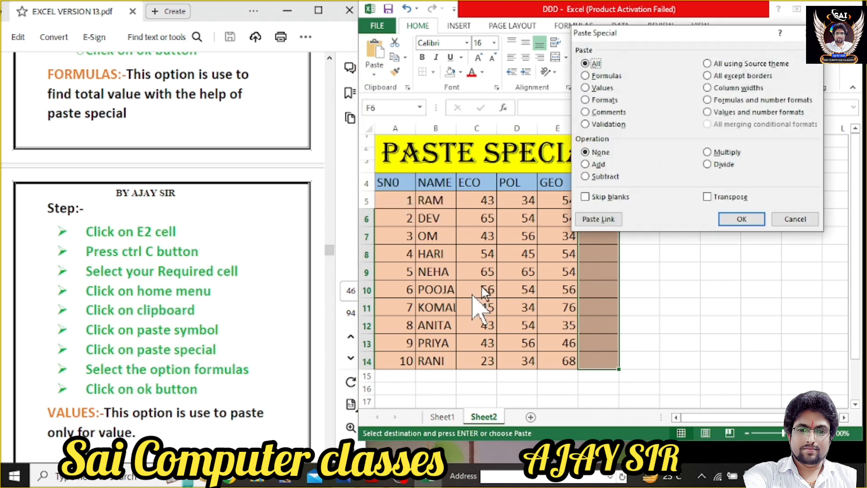
{"action": "left_click_drag", "start_coordinate": [650, 39], "coordinate": [714, 29]}
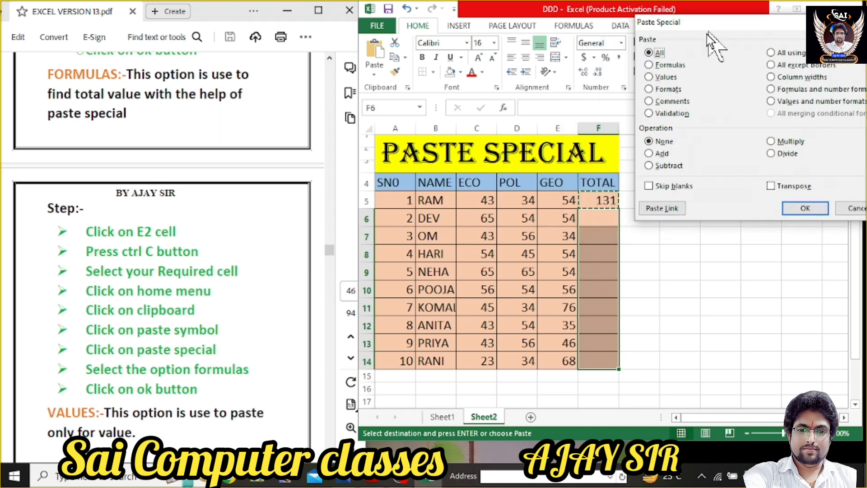
{"action": "left_click", "coordinate": [649, 65]}
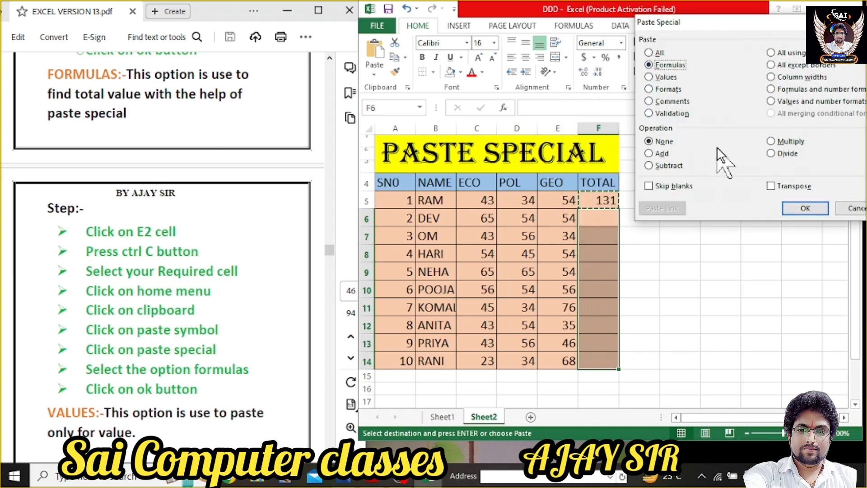
{"action": "left_click", "coordinate": [797, 209]}
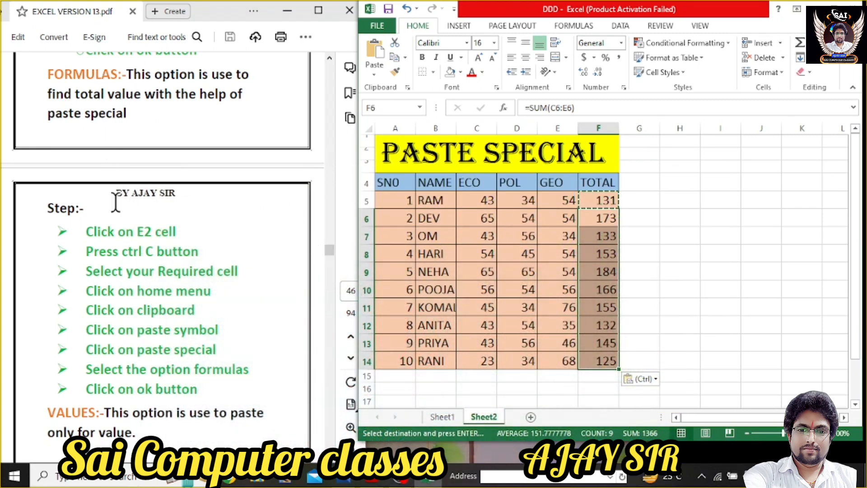
Bring up the VALUES section and its steps on page 46 of the PDF notes.
{"action": "scroll", "coordinate": [115, 208], "scroll_direction": "down", "scroll_amount": 3}
{"action": "scroll", "coordinate": [116, 211], "scroll_direction": "up", "scroll_amount": 3}
{"action": "left_click", "coordinate": [208, 212]}
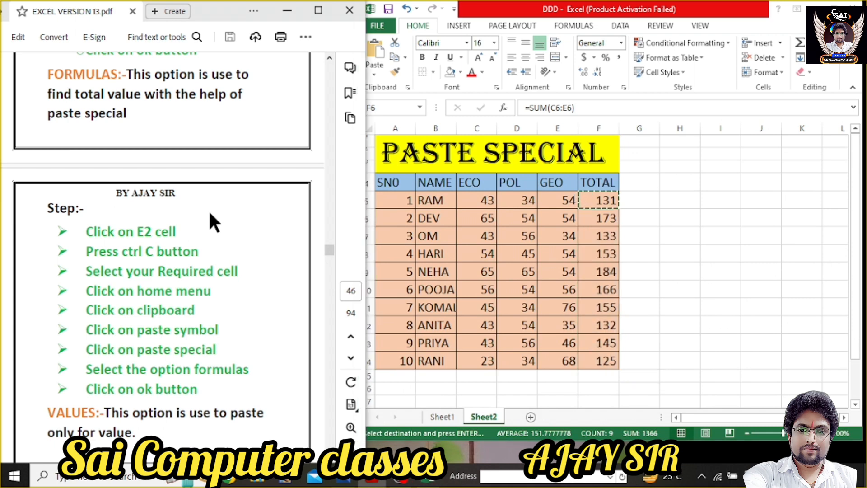
{"action": "scroll", "coordinate": [209, 209], "scroll_direction": "down", "scroll_amount": 3}
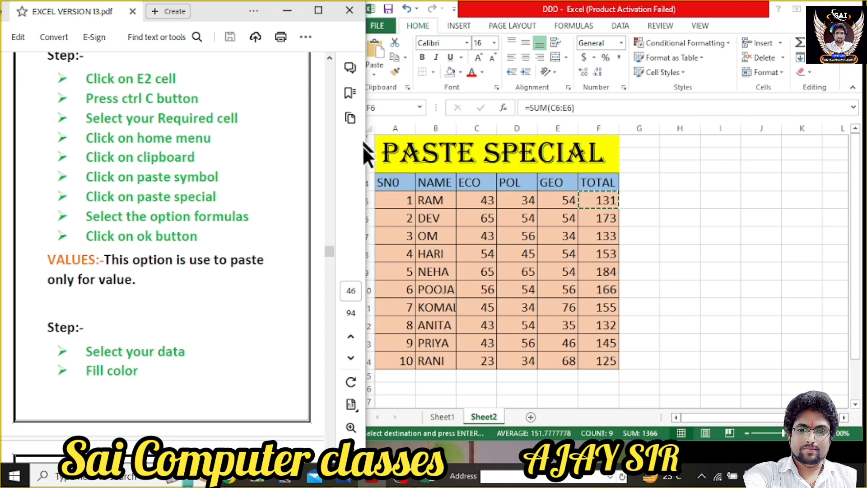
Following the VALUES steps in the notes, select the whole marks table from A1 to F14 and copy it.
{"action": "left_click", "coordinate": [387, 147]}
{"action": "left_click_drag", "start_coordinate": [387, 147], "coordinate": [468, 357]}
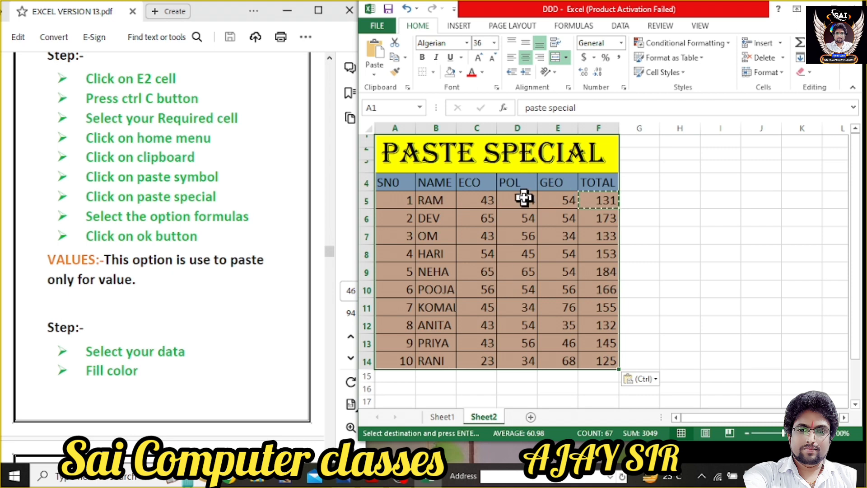
{"action": "scroll", "coordinate": [112, 324], "scroll_direction": "down", "scroll_amount": 2}
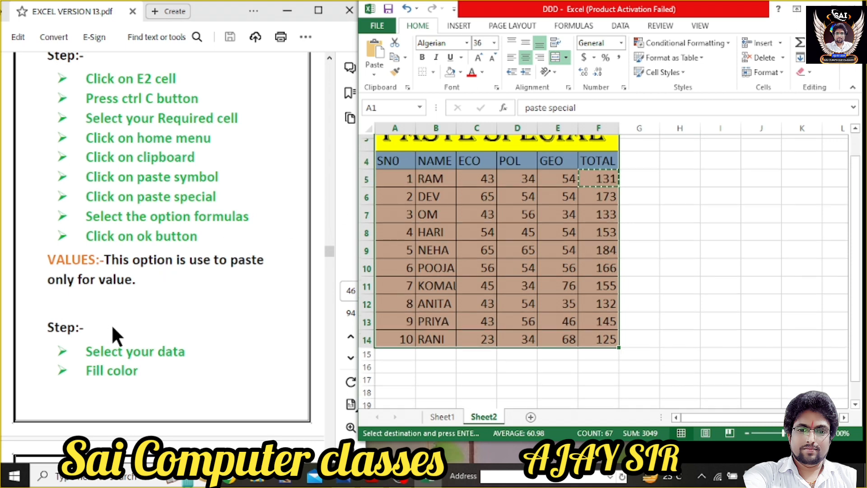
{"action": "scroll", "coordinate": [111, 324], "scroll_direction": "up", "scroll_amount": 1}
{"action": "left_click", "coordinate": [201, 291]}
{"action": "scroll", "coordinate": [201, 291], "scroll_direction": "down", "scroll_amount": 2}
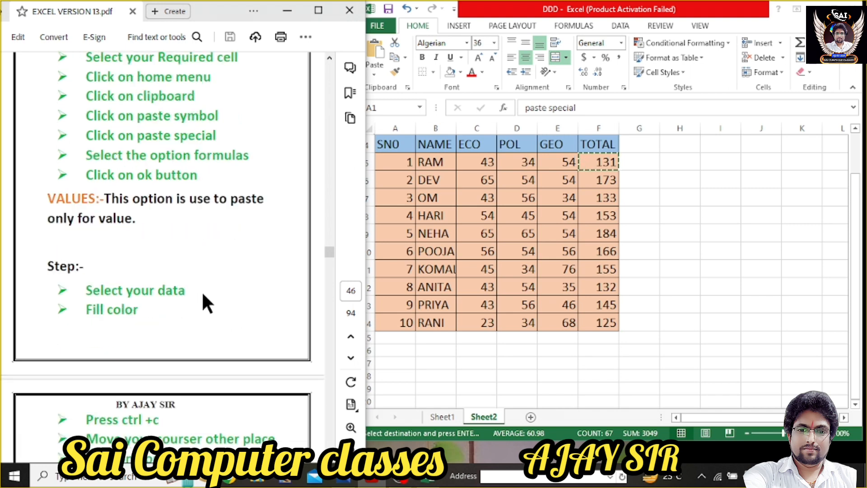
{"action": "scroll", "coordinate": [201, 291], "scroll_direction": "up", "scroll_amount": 3}
{"action": "scroll", "coordinate": [151, 325], "scroll_direction": "down", "scroll_amount": 4}
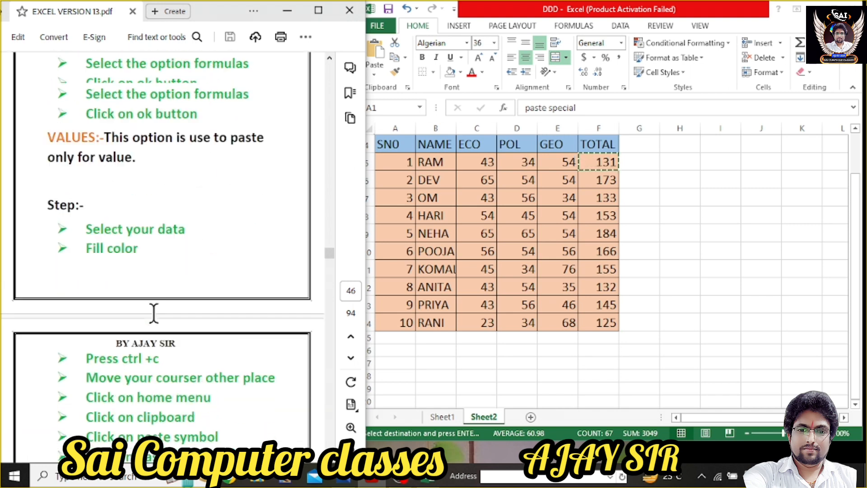
{"action": "left_click", "coordinate": [702, 176]}
{"action": "scroll", "coordinate": [699, 162], "scroll_direction": "up", "scroll_amount": 1}
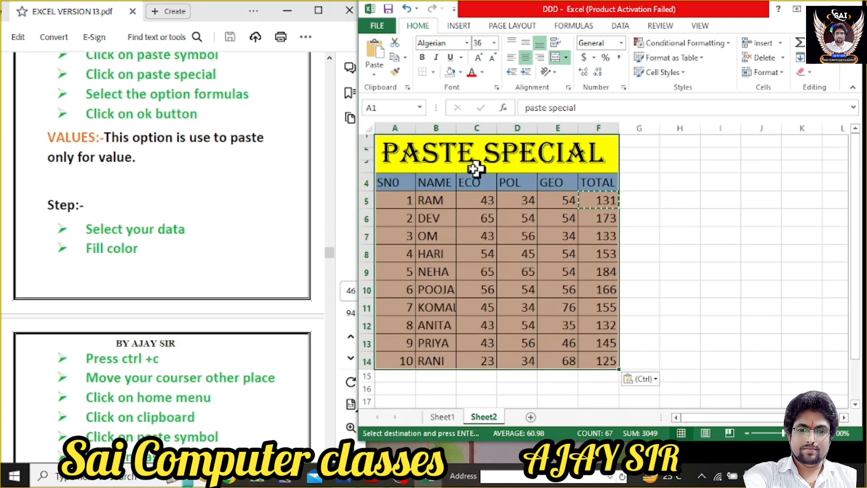
{"action": "left_click_drag", "start_coordinate": [452, 190], "coordinate": [552, 368]}
{"action": "key", "text": "ctrl+c"}
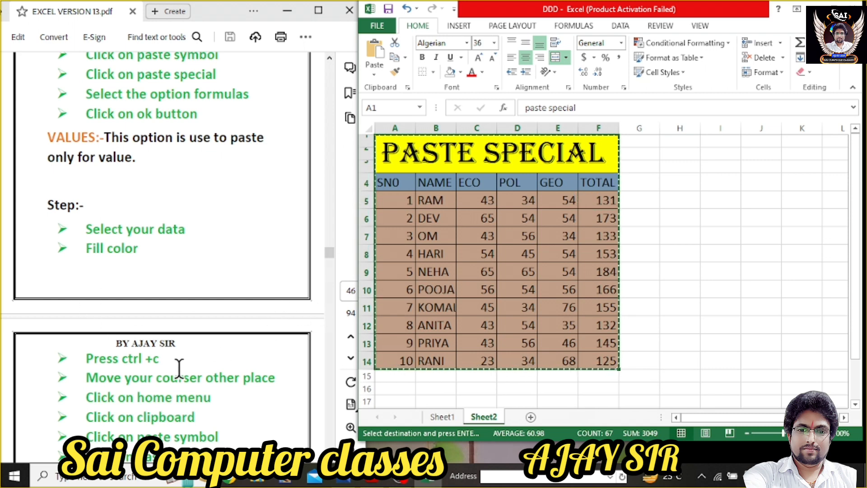
Paste the copied table at H1 using the Paste Special Values option and check the pasted copy across its columns.
{"action": "left_click", "coordinate": [677, 152]}
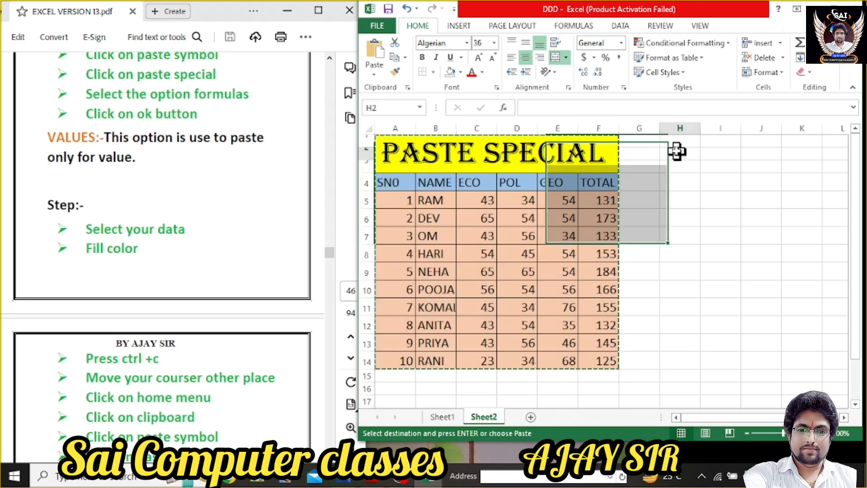
{"action": "left_click", "coordinate": [675, 140]}
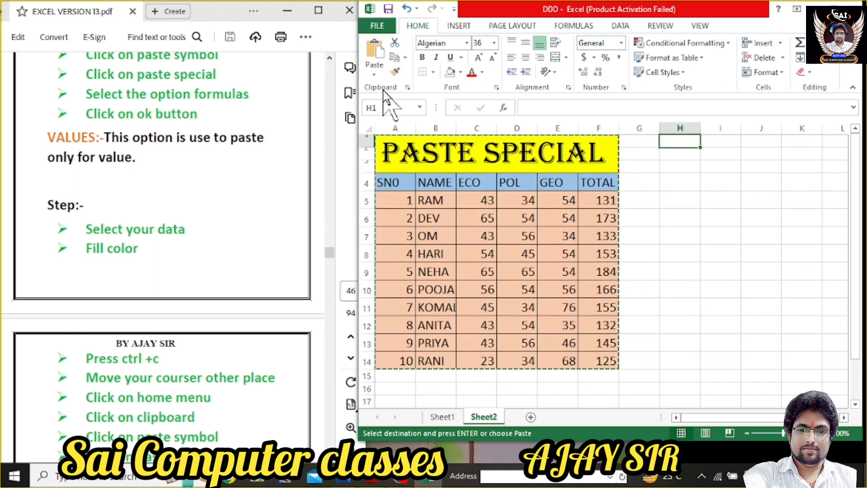
{"action": "left_click", "coordinate": [374, 73]}
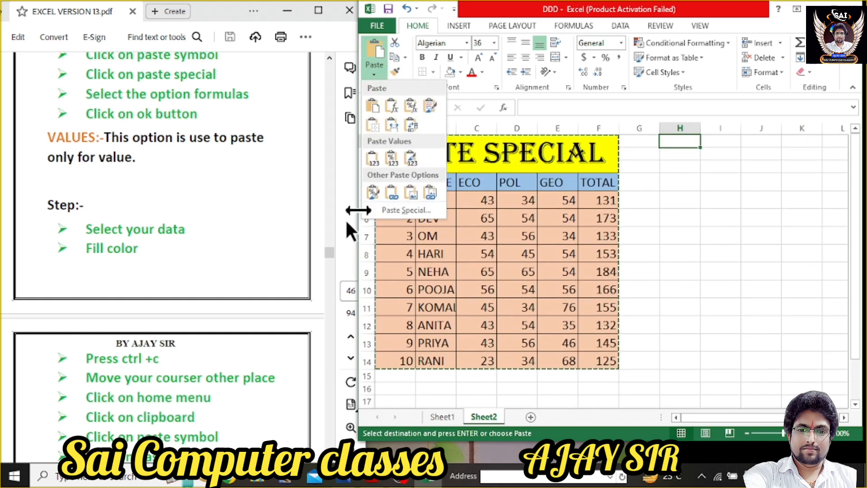
{"action": "left_click", "coordinate": [210, 242]}
{"action": "scroll", "coordinate": [210, 242], "scroll_direction": "down", "scroll_amount": 3}
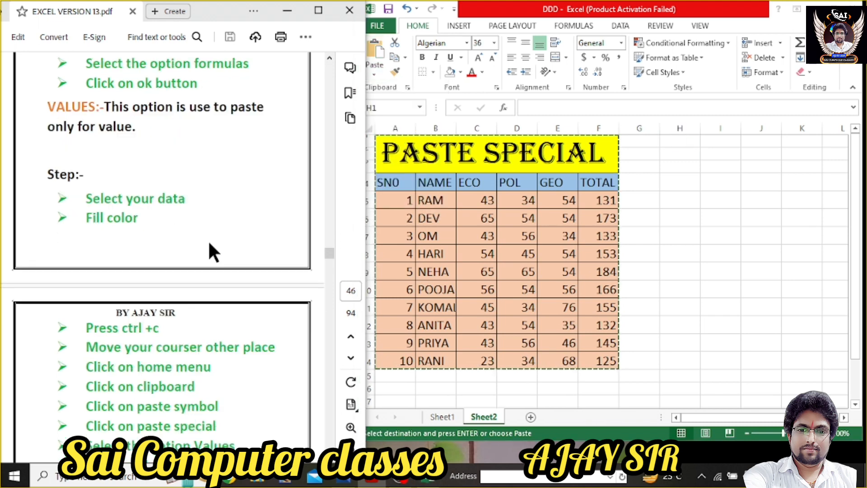
{"action": "left_click", "coordinate": [379, 81]}
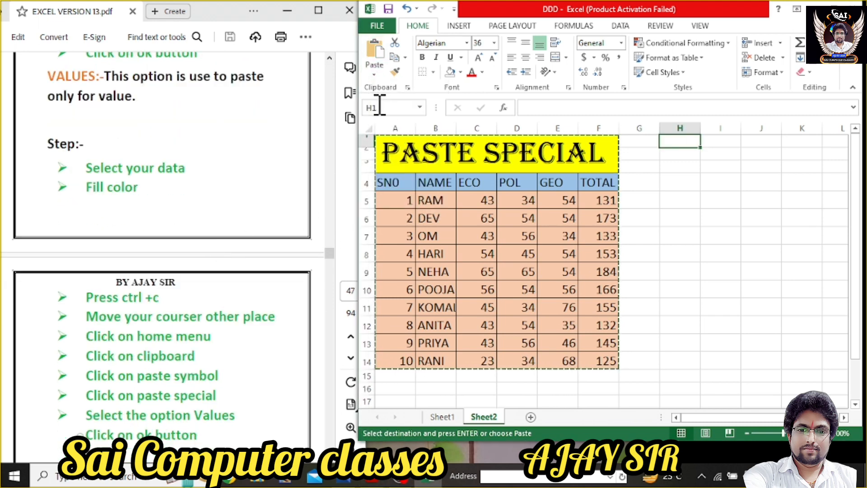
{"action": "left_click", "coordinate": [375, 75]}
{"action": "left_click", "coordinate": [398, 209]}
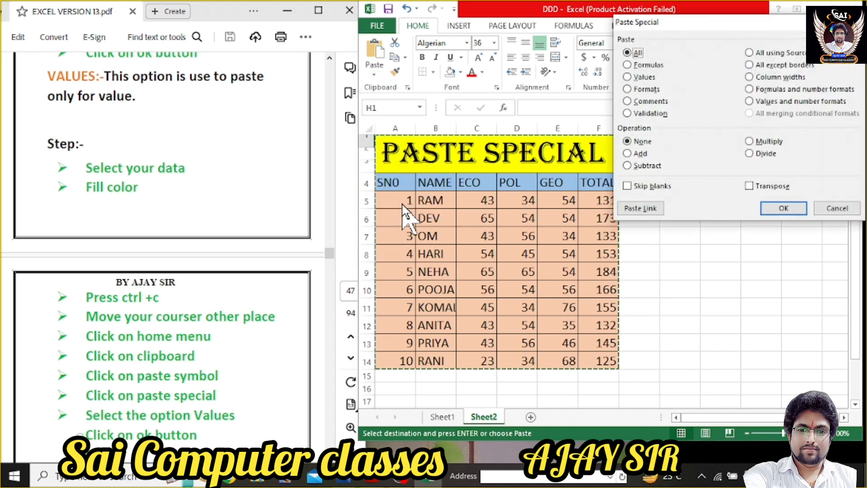
{"action": "left_click", "coordinate": [644, 78]}
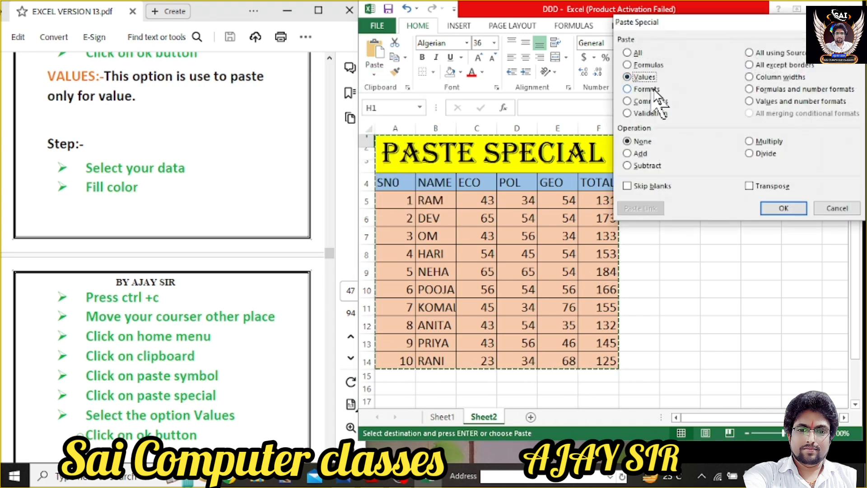
{"action": "left_click", "coordinate": [785, 208]}
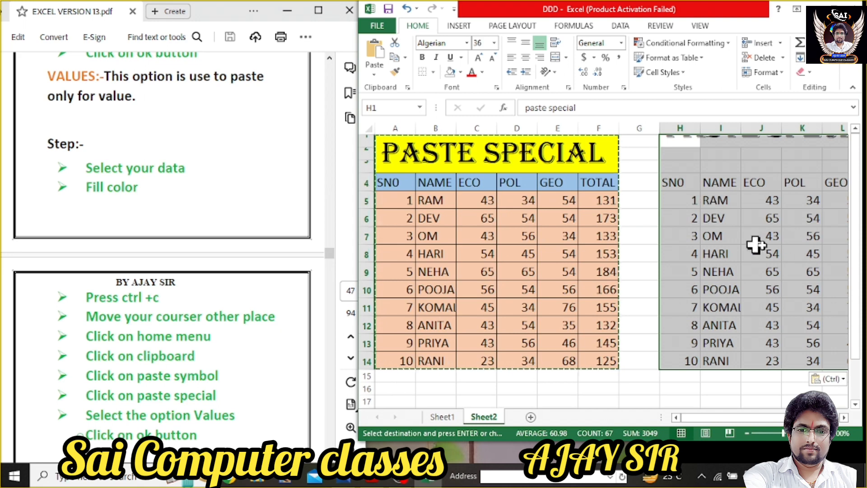
{"action": "left_click_drag", "start_coordinate": [716, 418], "coordinate": [745, 427]}
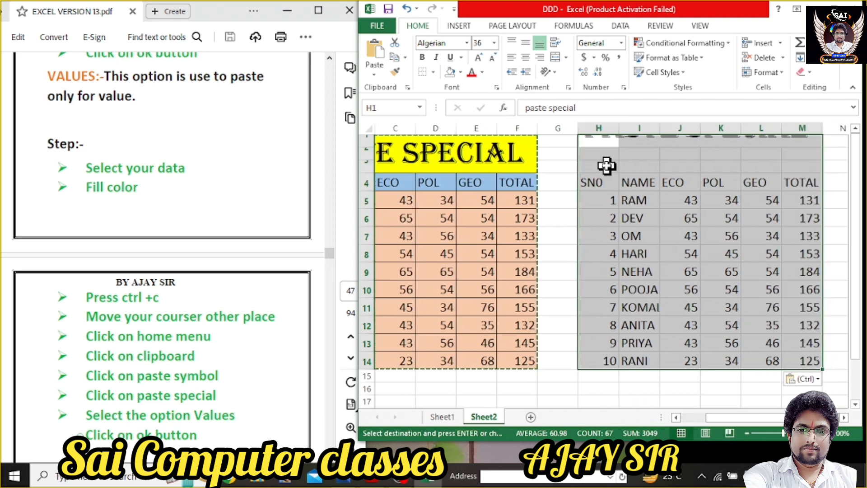
{"action": "left_click_drag", "start_coordinate": [723, 430], "coordinate": [668, 412]}
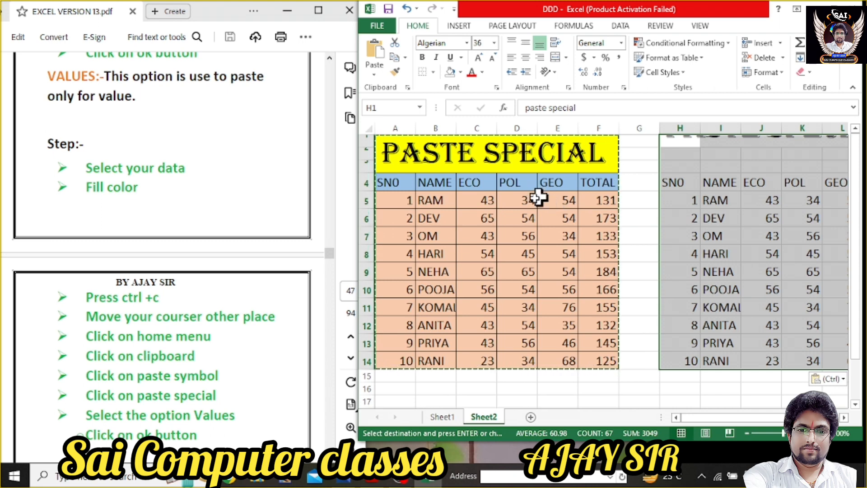
Bring up the FORMATS section on page 47 of the PDF notes.
{"action": "scroll", "coordinate": [249, 236], "scroll_direction": "down", "scroll_amount": 2}
{"action": "scroll", "coordinate": [249, 236], "scroll_direction": "up", "scroll_amount": 2}
{"action": "left_click", "coordinate": [254, 175]}
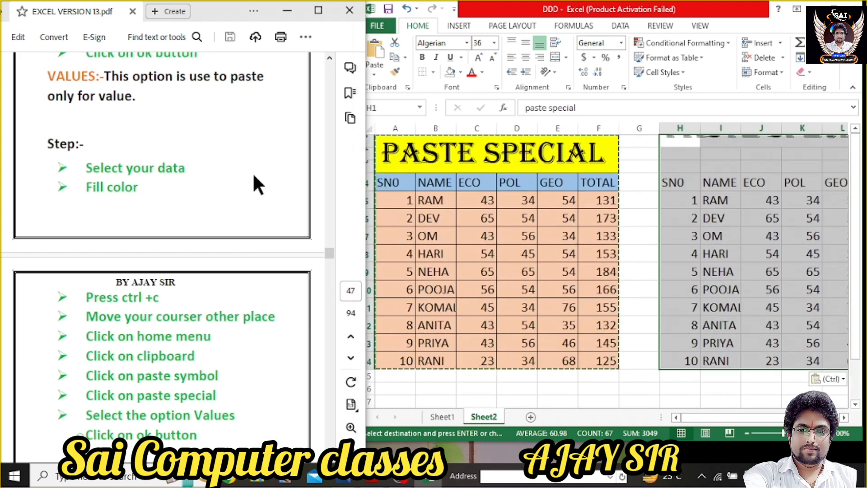
{"action": "scroll", "coordinate": [253, 177], "scroll_direction": "down", "scroll_amount": 10}
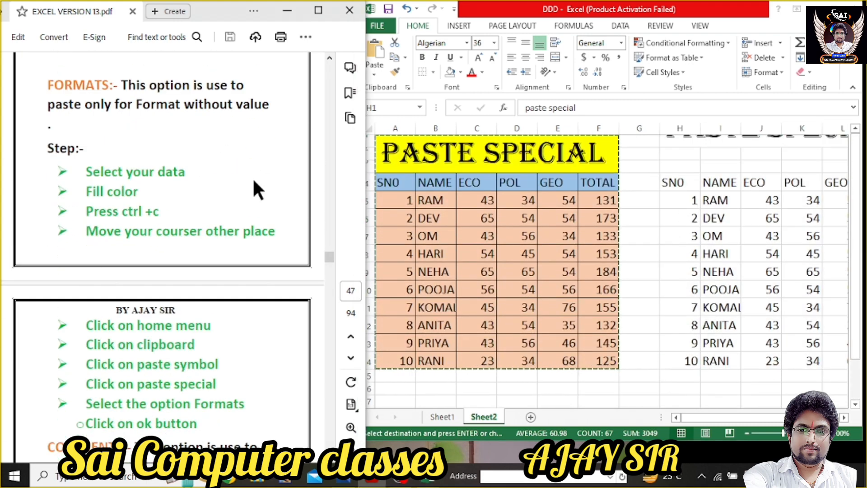
{"action": "scroll", "coordinate": [253, 177], "scroll_direction": "up", "scroll_amount": 1}
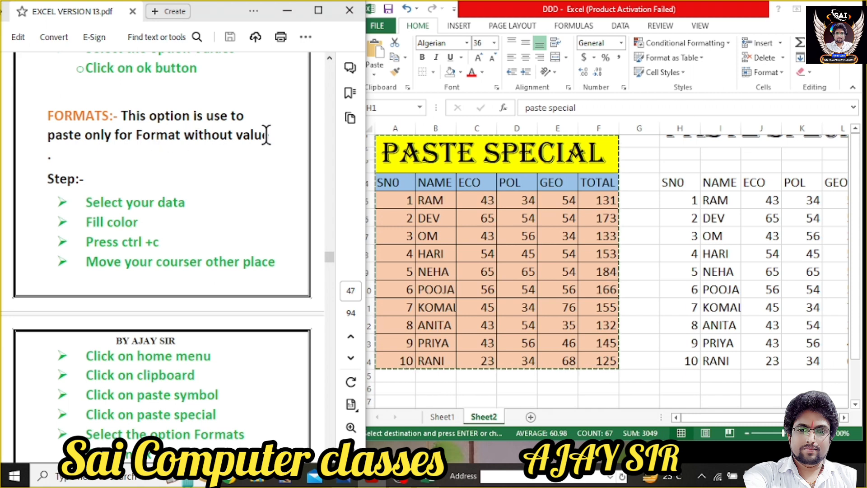
Undo the values-only paste at H1 and return to the original table's title cell.
{"action": "left_click", "coordinate": [533, 184]}
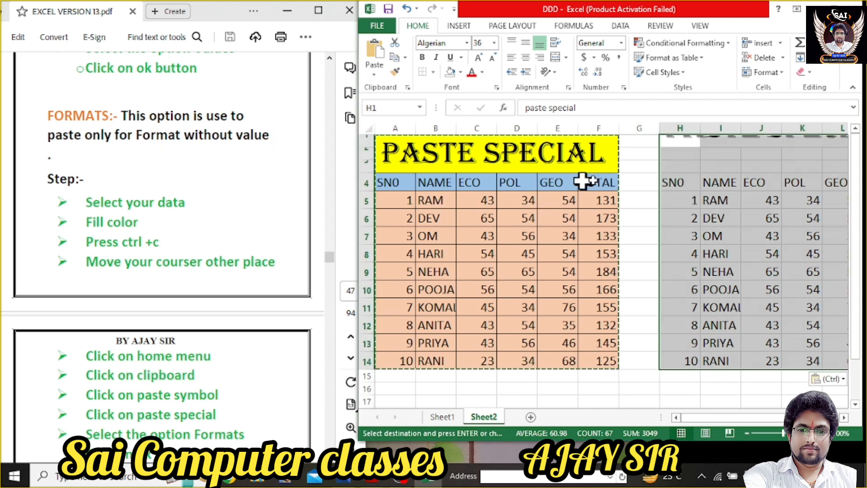
{"action": "key", "text": "ctrl+z"}
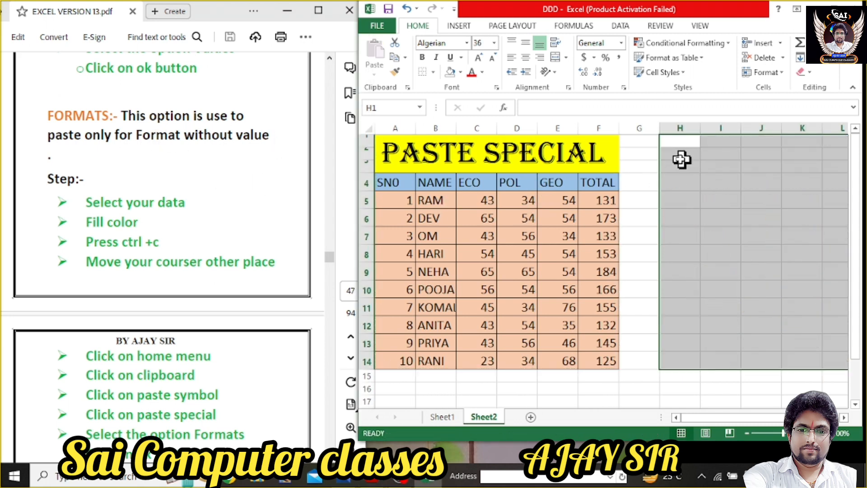
{"action": "left_click", "coordinate": [408, 156]}
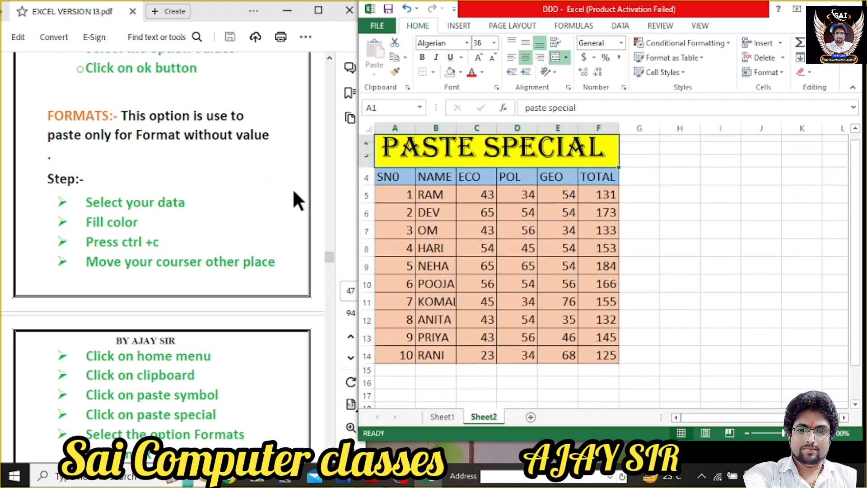
Following the FORMATS steps on pages 47 and 48 of the notes, select the marks table A1 to F14 and copy it.
{"action": "left_click", "coordinate": [293, 189]}
{"action": "scroll", "coordinate": [252, 193], "scroll_direction": "down", "scroll_amount": 2}
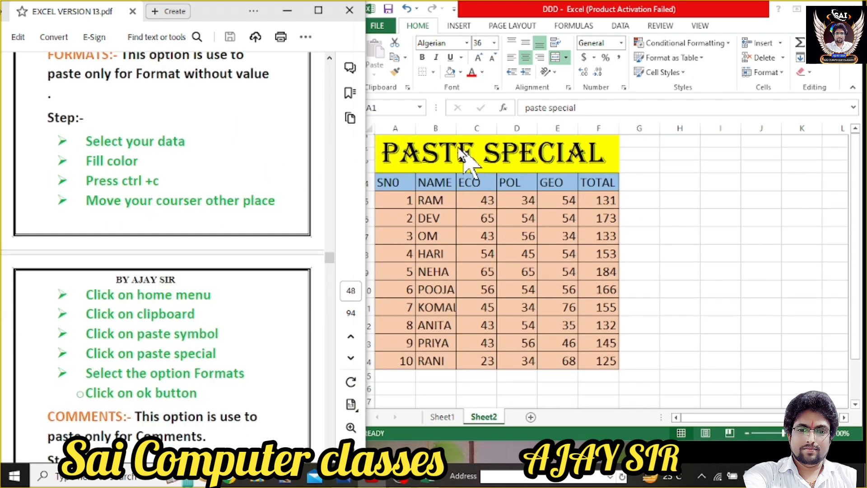
{"action": "left_click", "coordinate": [413, 136]}
{"action": "left_click_drag", "start_coordinate": [441, 199], "coordinate": [490, 364]}
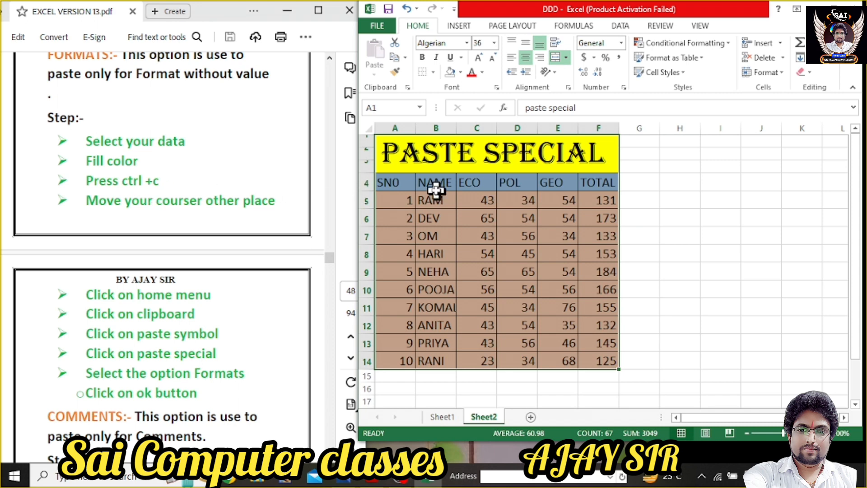
{"action": "key", "text": "ctrl+c"}
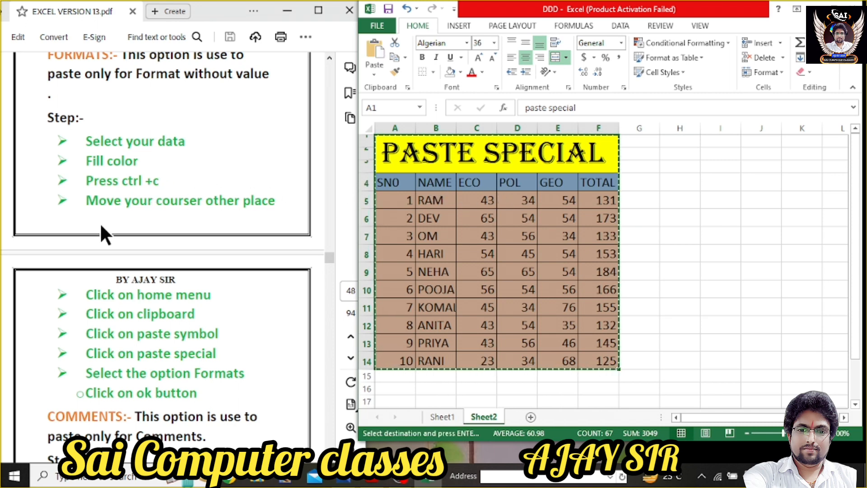
Paste only the formatting of the copied marks table at G1 using the Paste Special Formats option, and undo that paste.
{"action": "left_click", "coordinate": [655, 143]}
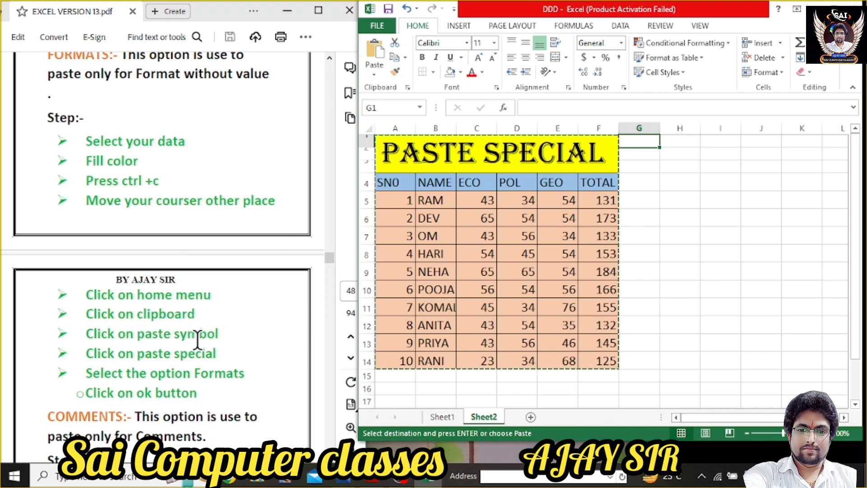
{"action": "left_click", "coordinate": [374, 74]}
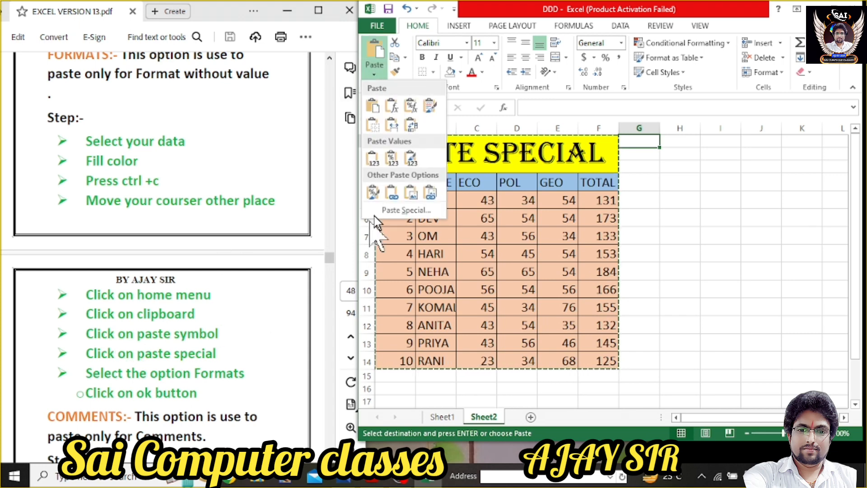
{"action": "left_click", "coordinate": [398, 210]}
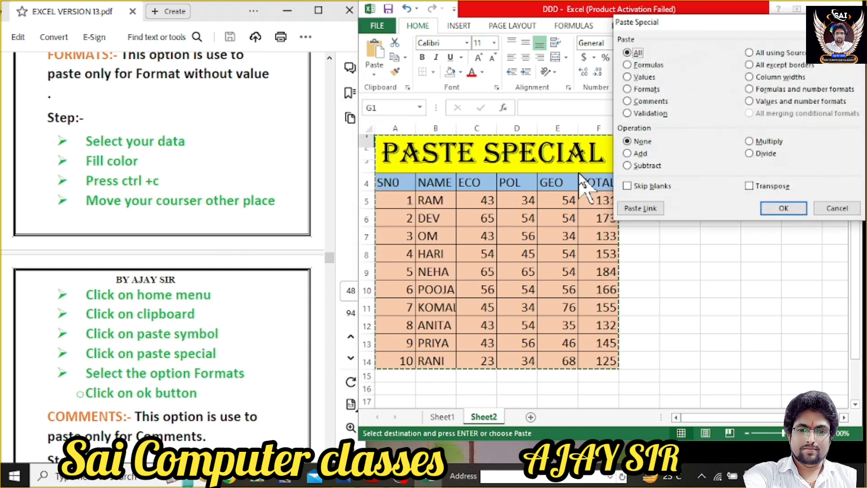
{"action": "left_click", "coordinate": [633, 90]}
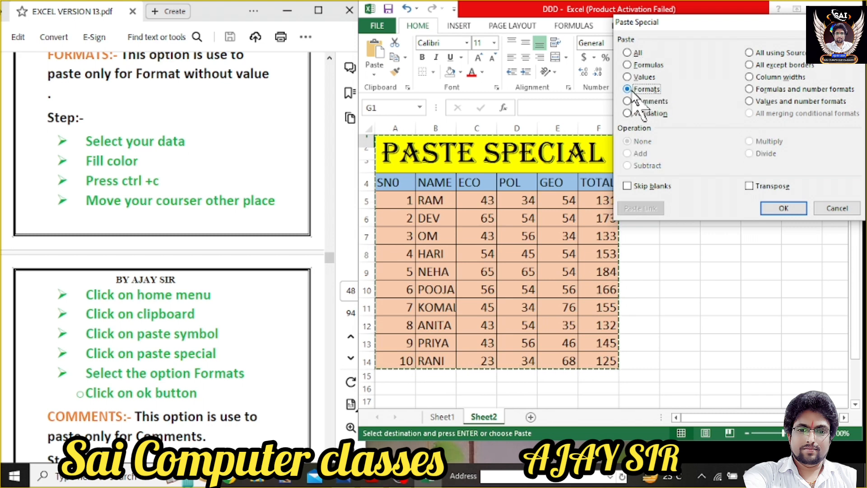
{"action": "left_click", "coordinate": [787, 209]}
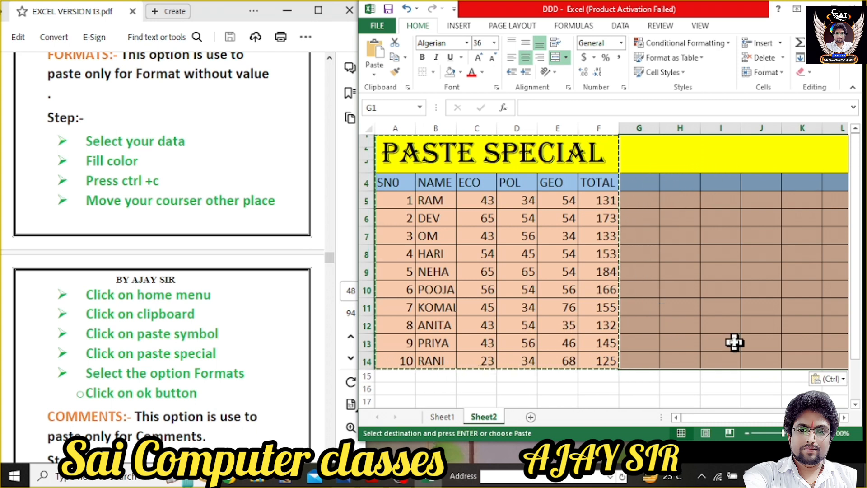
{"action": "key", "text": "ctrl+z"}
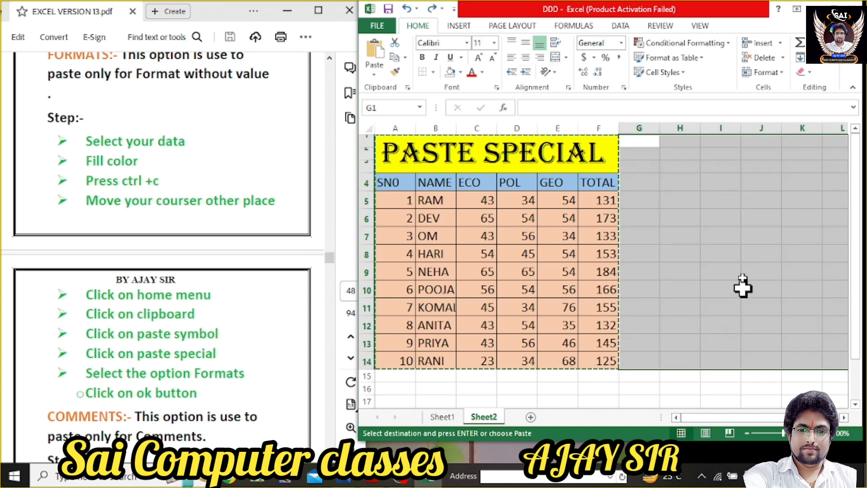
Paste only the copied table's formatting at H1 using the Paste Special Formats option.
{"action": "left_click", "coordinate": [684, 144]}
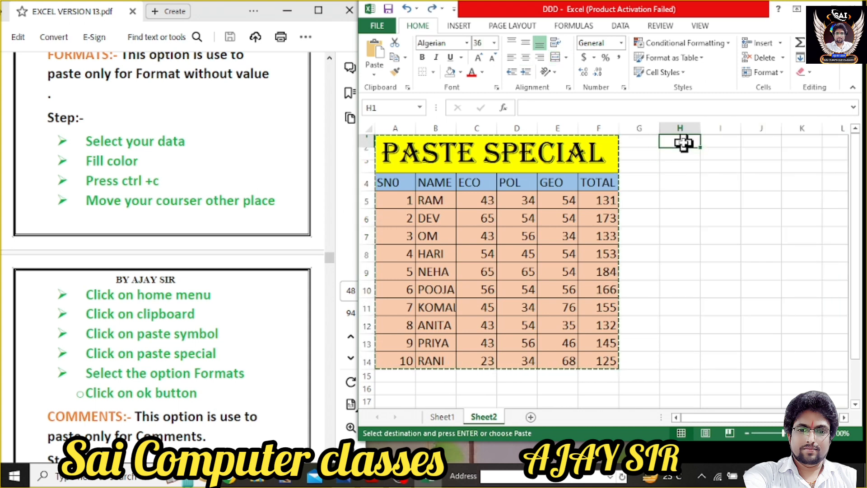
{"action": "left_click", "coordinate": [376, 75]}
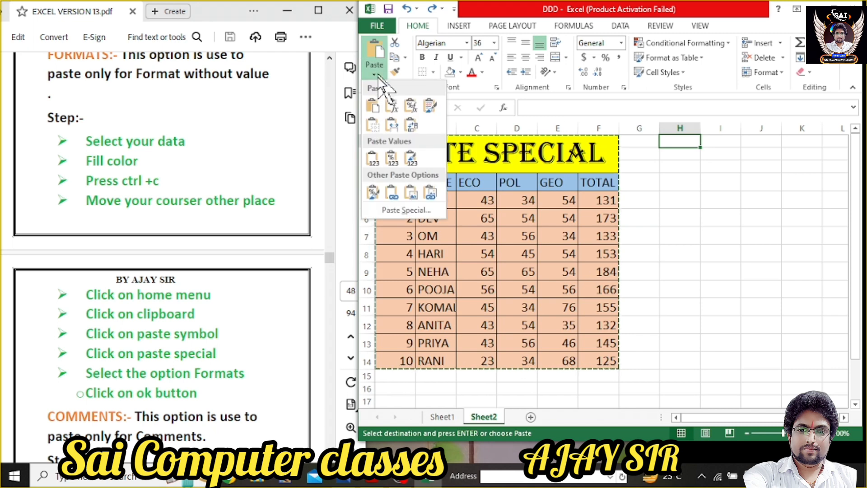
{"action": "left_click", "coordinate": [404, 210]}
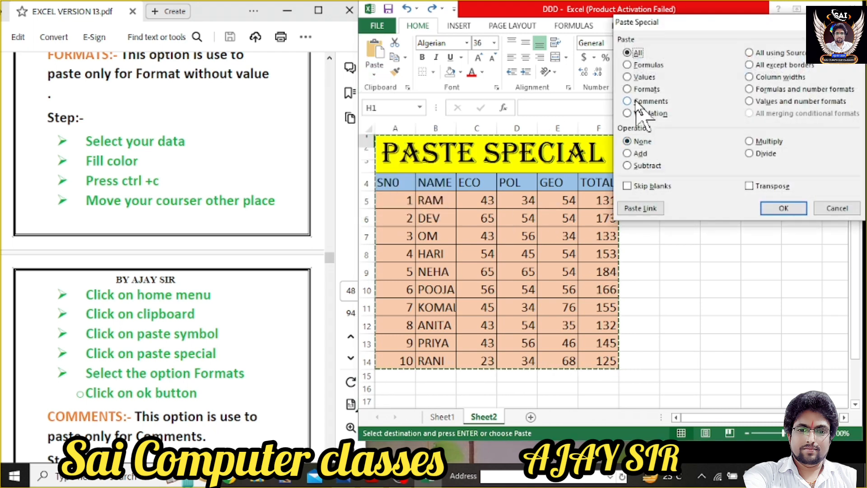
{"action": "left_click", "coordinate": [641, 89]}
{"action": "left_click", "coordinate": [783, 208]}
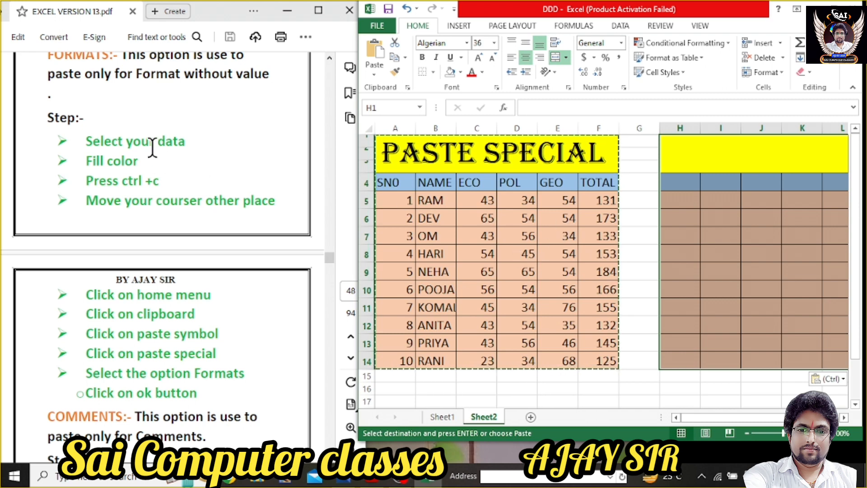
Review the FORMATS definition and steps in the PDF notes and bring up the COMMENTS section on page 48.
{"action": "left_click", "coordinate": [213, 127]}
{"action": "scroll", "coordinate": [213, 126], "scroll_direction": "up", "scroll_amount": 2}
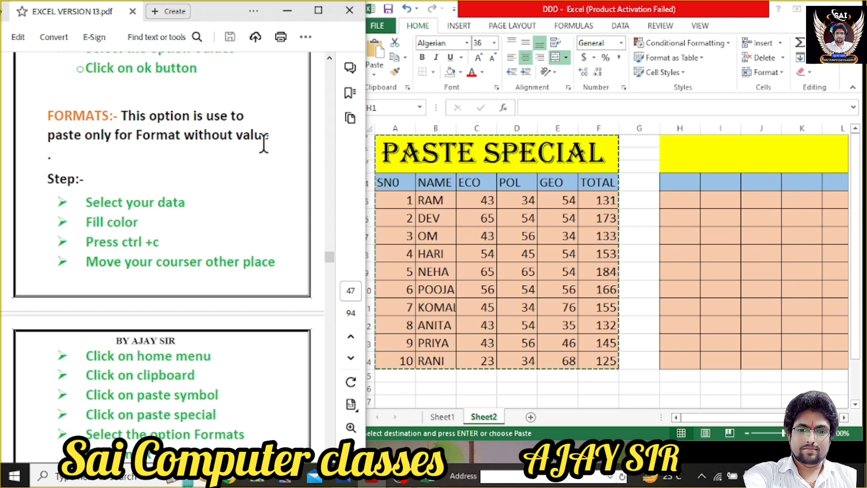
{"action": "left_click", "coordinate": [688, 156]}
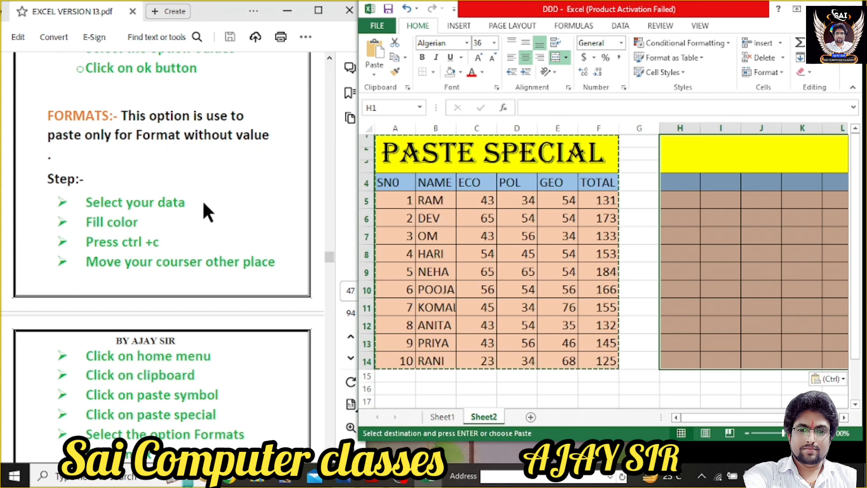
{"action": "left_click", "coordinate": [217, 189]}
{"action": "scroll", "coordinate": [218, 189], "scroll_direction": "down", "scroll_amount": 5}
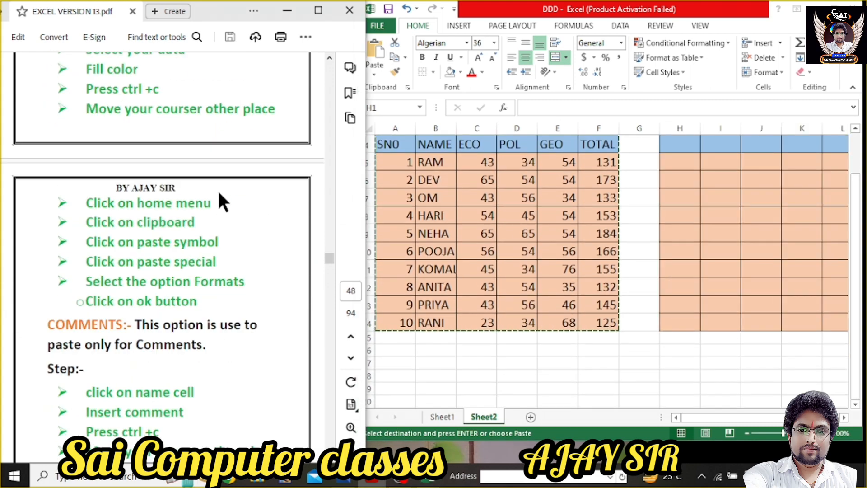
{"action": "scroll", "coordinate": [217, 189], "scroll_direction": "down", "scroll_amount": 3}
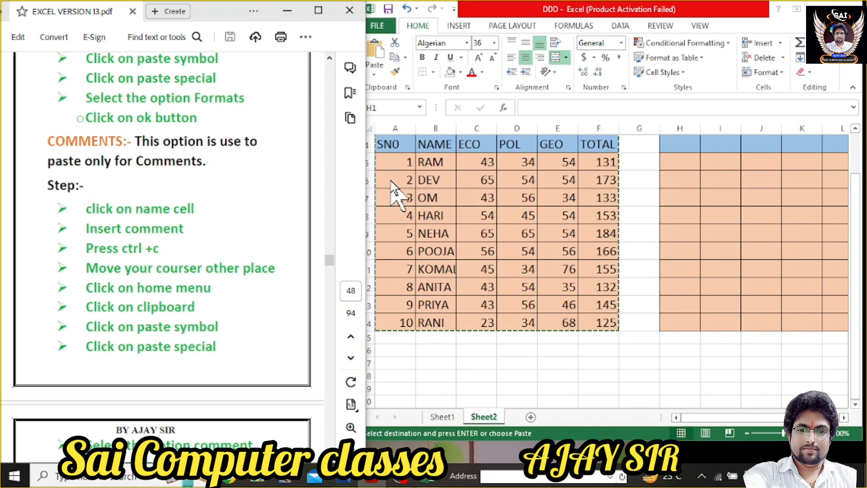
Undo the formats-only paste at H1 and select cell H4.
{"action": "left_click", "coordinate": [510, 173]}
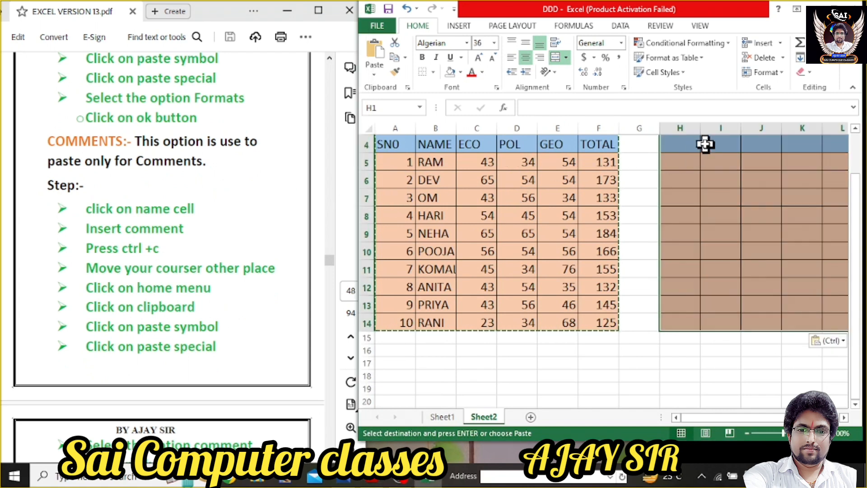
{"action": "scroll", "coordinate": [705, 145], "scroll_direction": "up", "scroll_amount": 1}
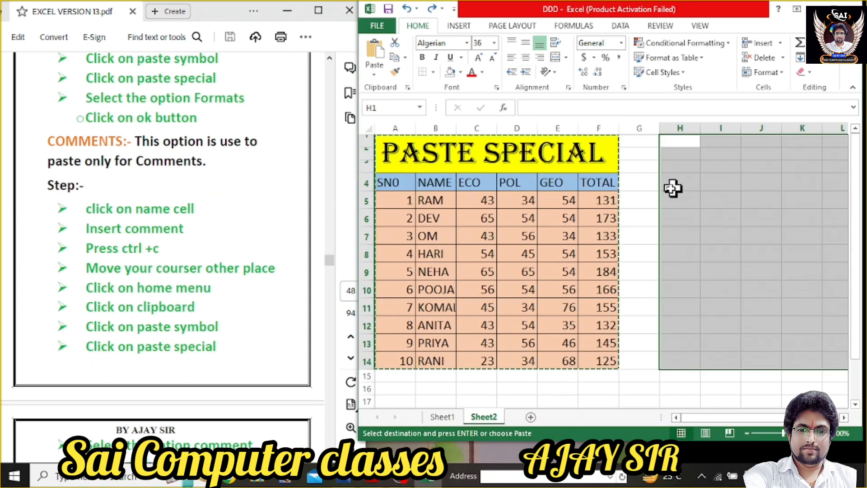
{"action": "left_click", "coordinate": [672, 187]}
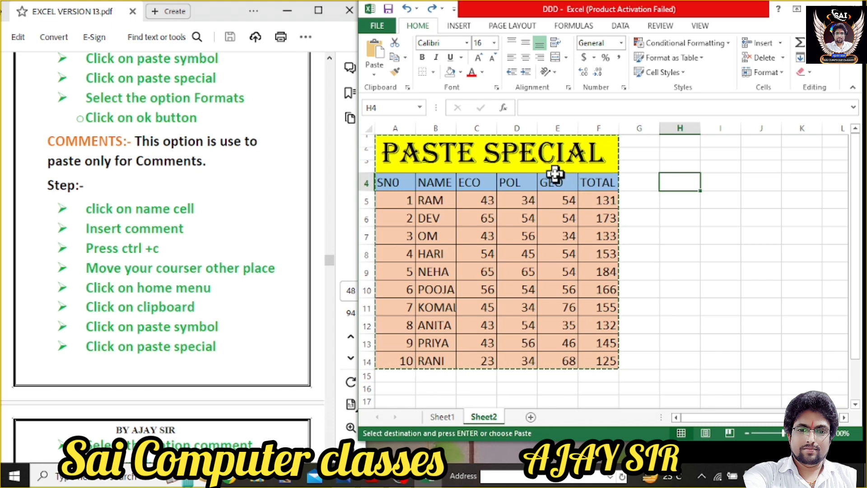
Insert a comment reading "this is not good number" on cell B5, the first entry in the NAME column.
{"action": "left_click", "coordinate": [437, 202]}
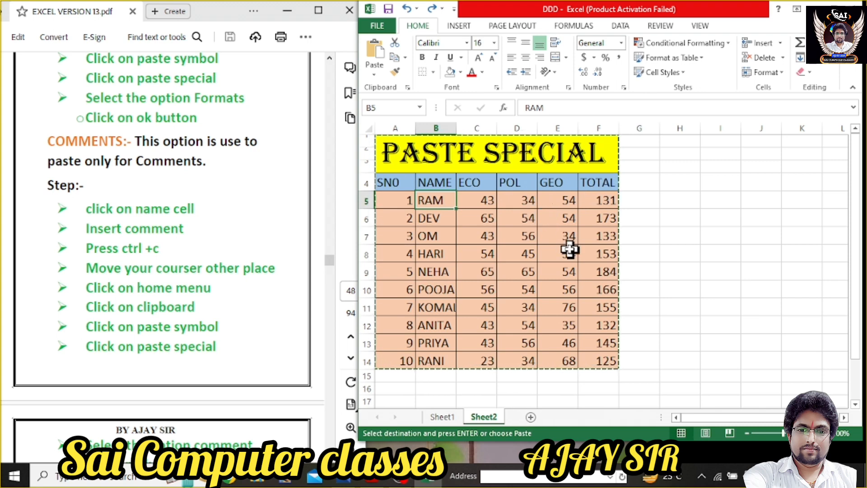
{"action": "left_click", "coordinate": [518, 200]}
{"action": "left_click", "coordinate": [459, 25]}
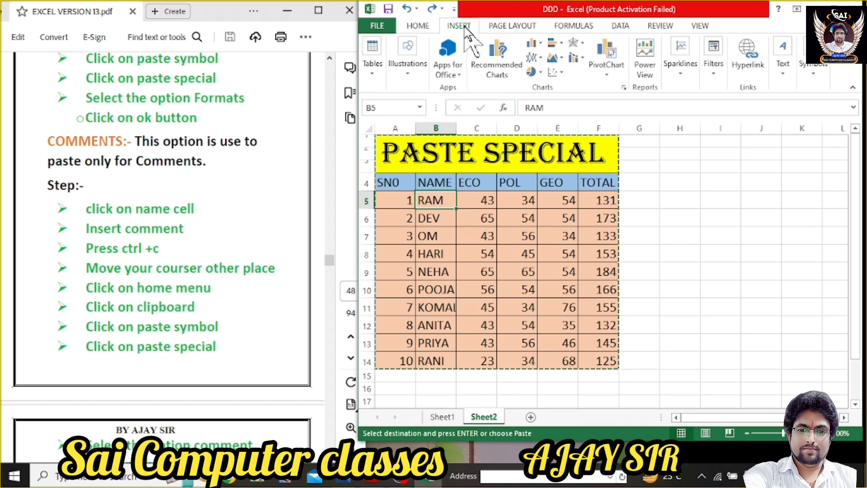
{"action": "left_click", "coordinate": [659, 27]}
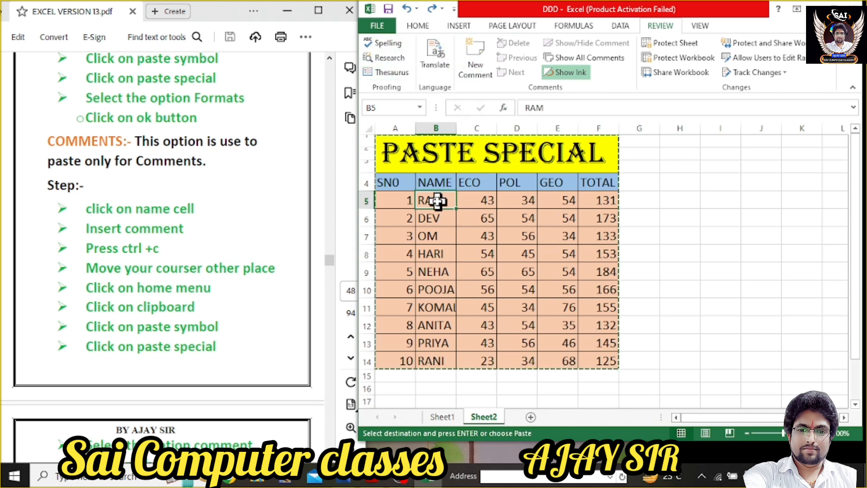
{"action": "left_click", "coordinate": [469, 81]}
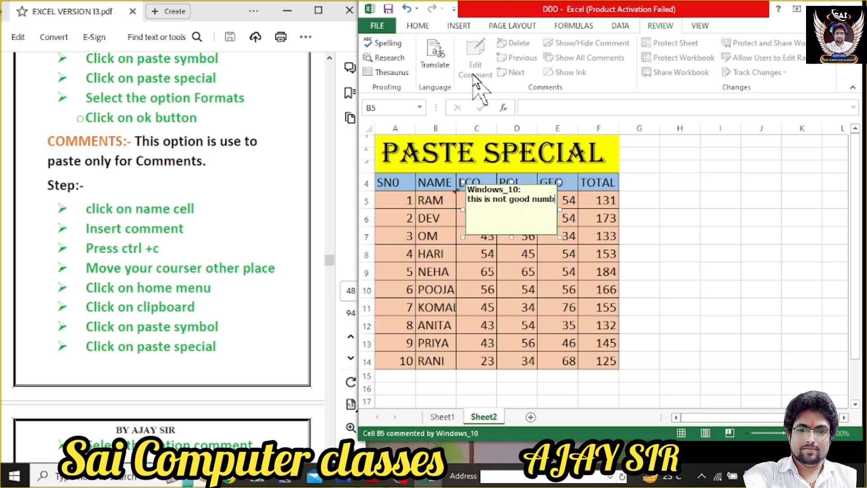
{"action": "type", "text": "er"}
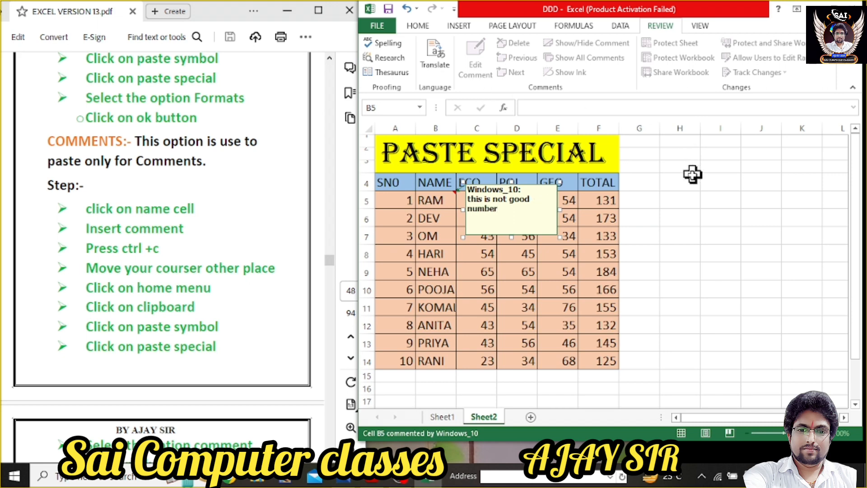
{"action": "left_click", "coordinate": [680, 200]}
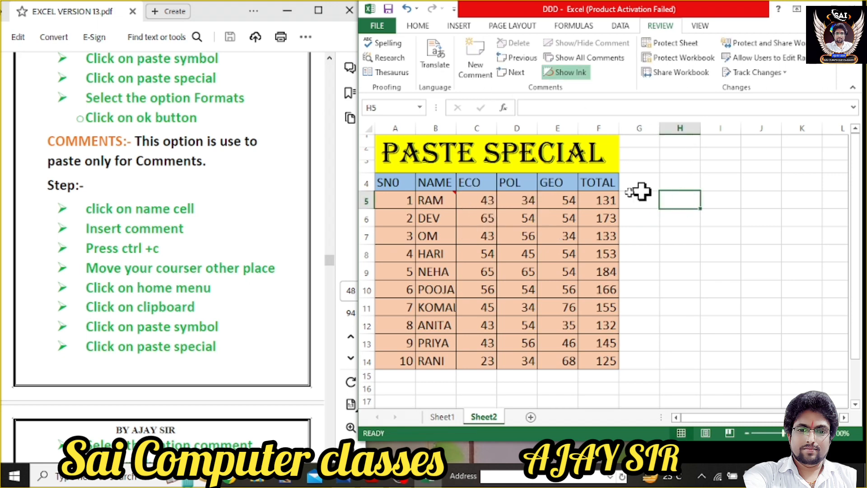
Following the COMMENTS steps in the notes, check the comment on cell B5 and copy the cell.
{"action": "left_click", "coordinate": [443, 198]}
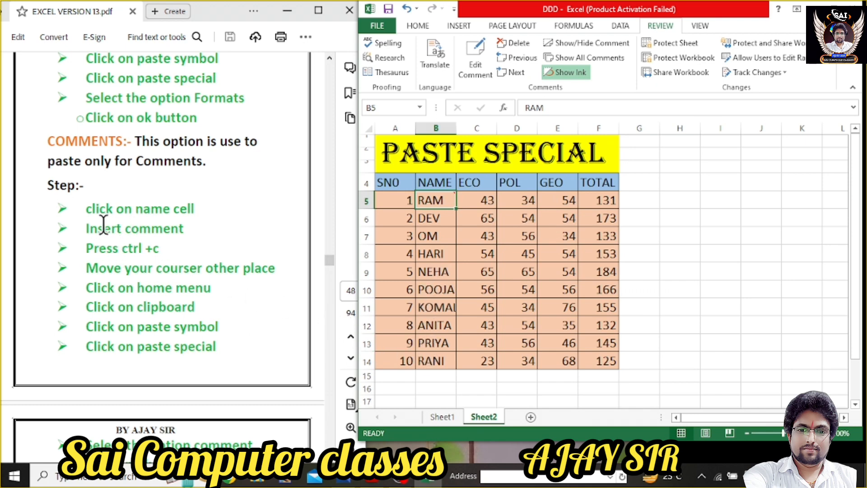
{"action": "mouse_move", "coordinate": [450, 195]}
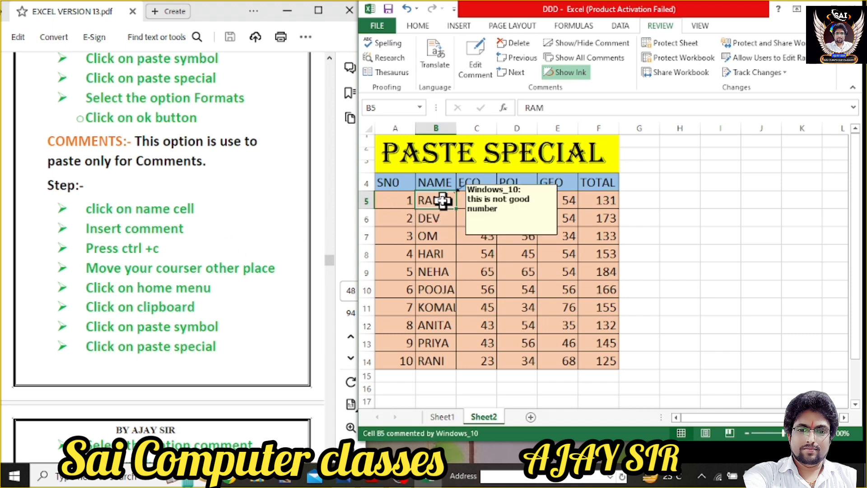
{"action": "key", "text": "ctrl+c"}
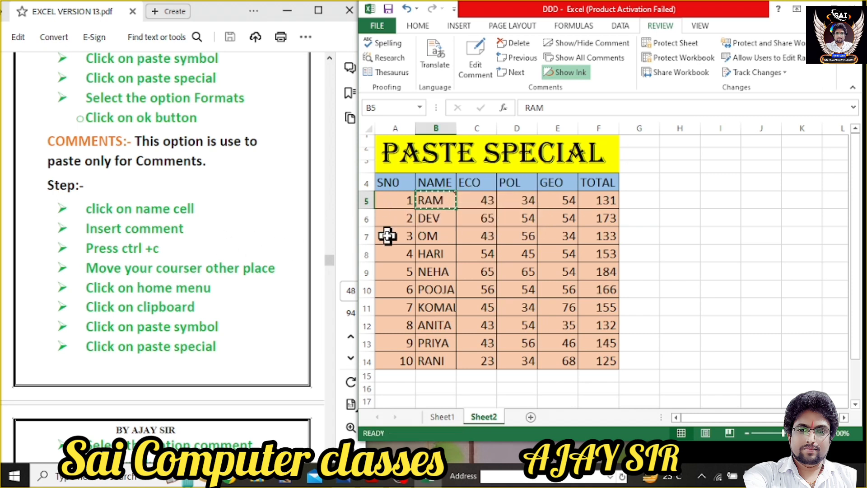
Paste only the copied comment onto cells B9 to B12 using the Paste Special Comments option and check the pasted comments.
{"action": "left_click", "coordinate": [442, 279]}
{"action": "left_click_drag", "start_coordinate": [442, 281], "coordinate": [443, 320]}
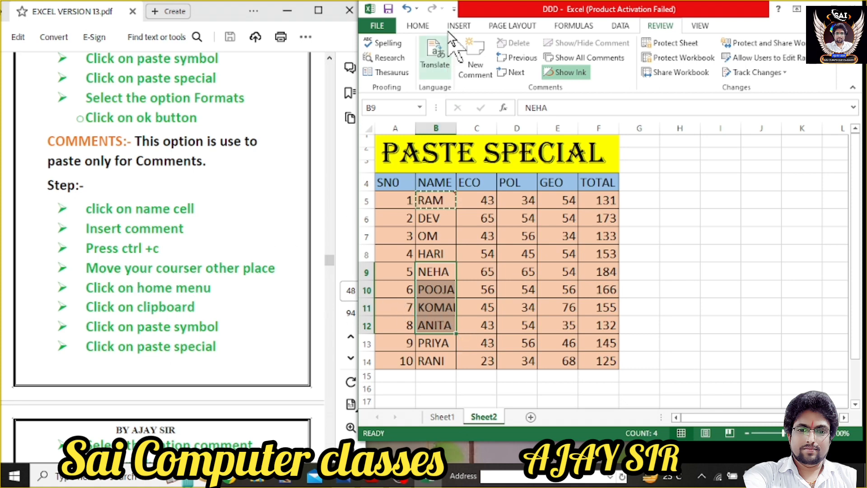
{"action": "left_click", "coordinate": [416, 26]}
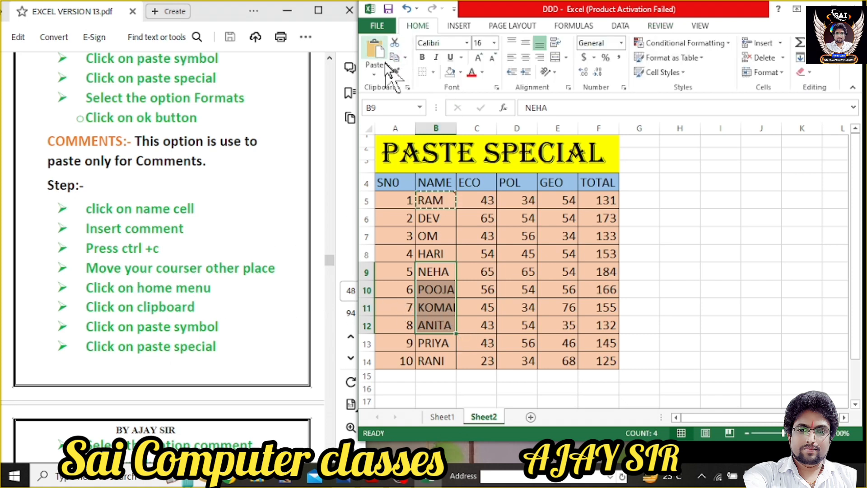
{"action": "left_click", "coordinate": [375, 71]}
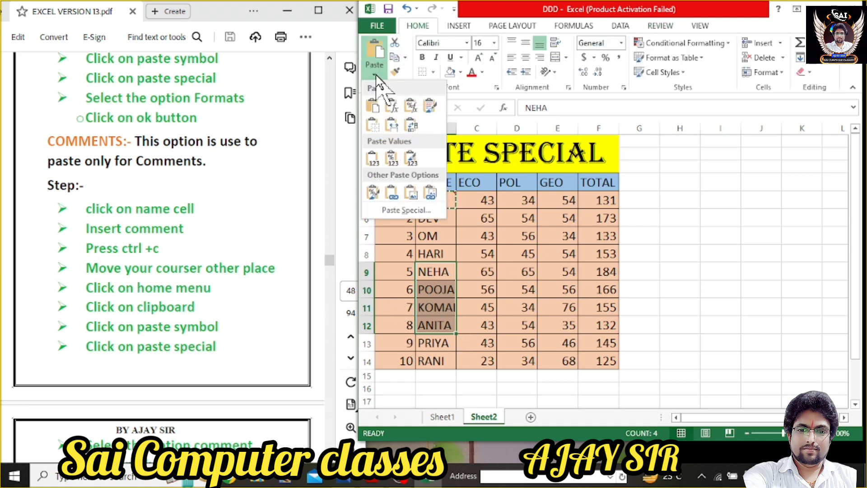
{"action": "left_click", "coordinate": [397, 210]}
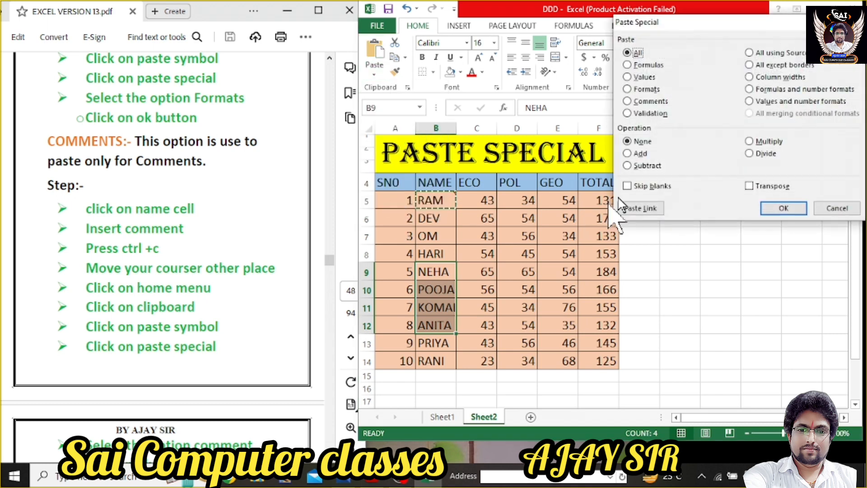
{"action": "left_click", "coordinate": [629, 101]}
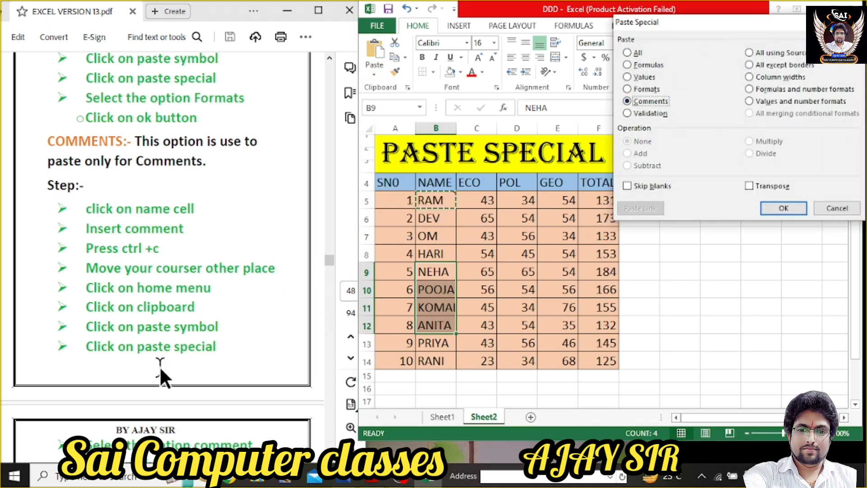
{"action": "left_click", "coordinate": [771, 209]}
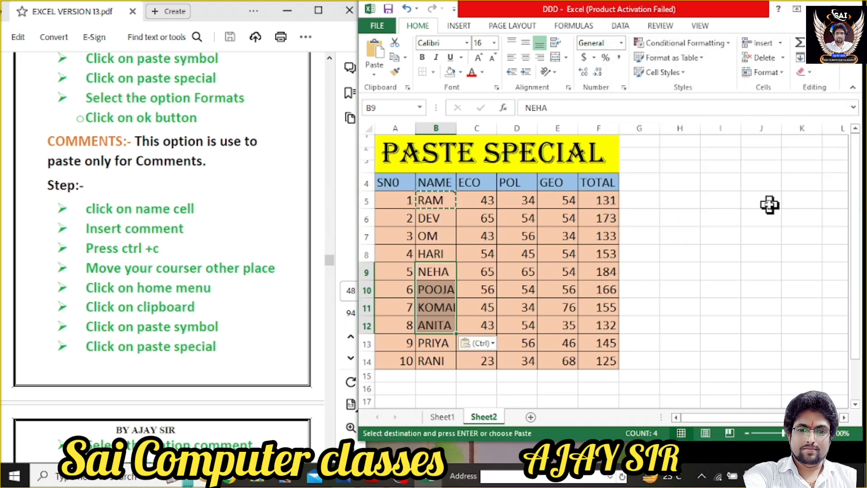
{"action": "left_click", "coordinate": [672, 341]}
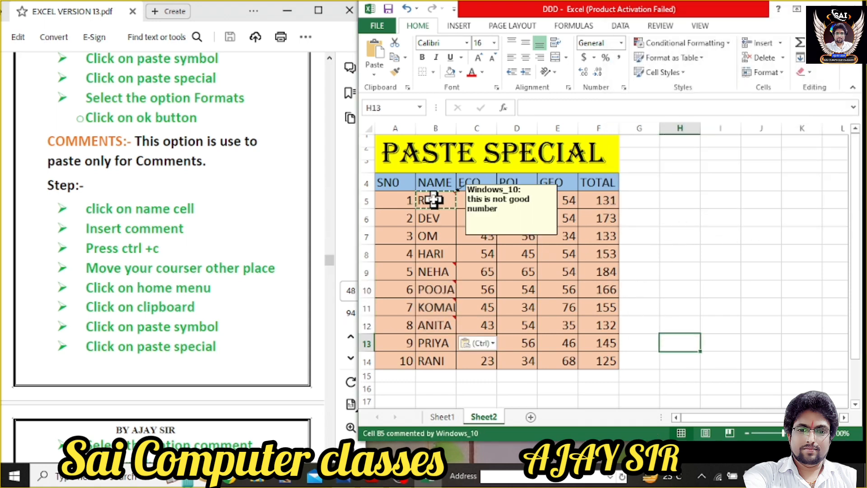
{"action": "mouse_move", "coordinate": [427, 267]}
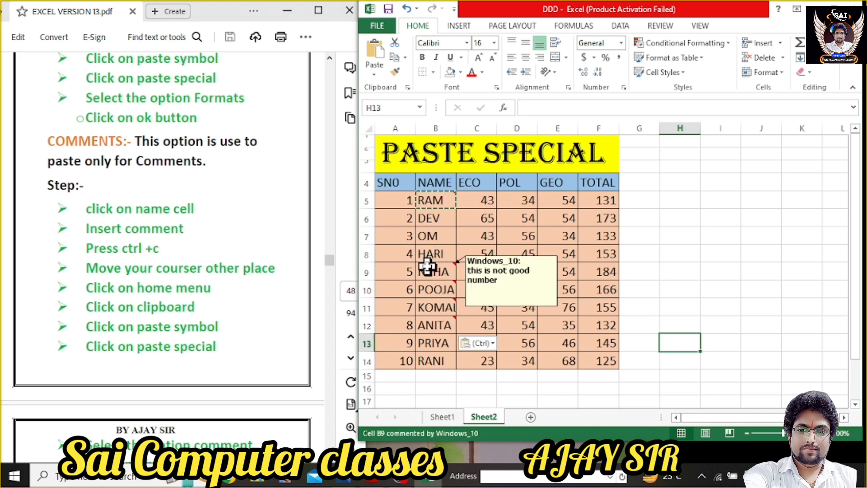
{"action": "mouse_move", "coordinate": [443, 323]}
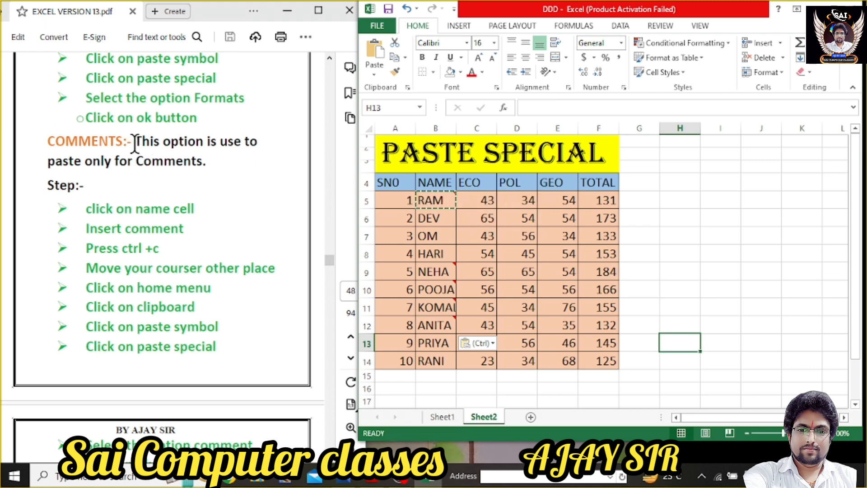
Reread the definition of the COMMENTS option in the PDF notes, marking its text.
{"action": "left_click_drag", "start_coordinate": [135, 143], "coordinate": [248, 186]}
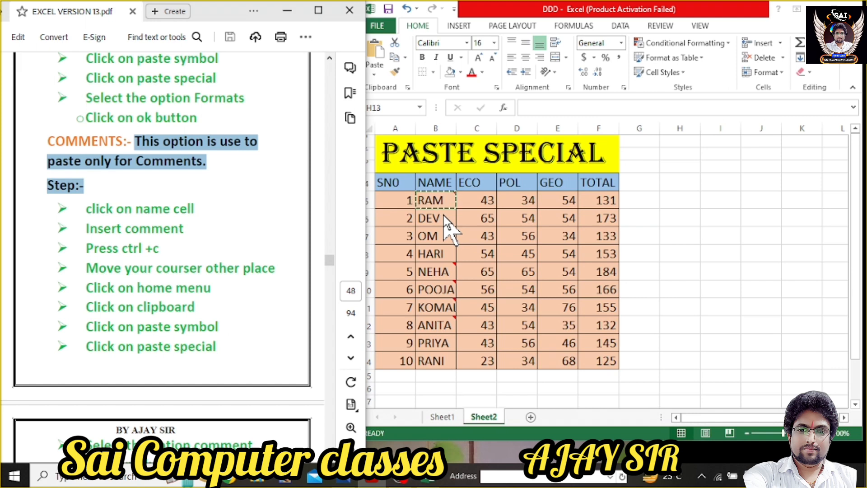
{"action": "left_click", "coordinate": [256, 185]}
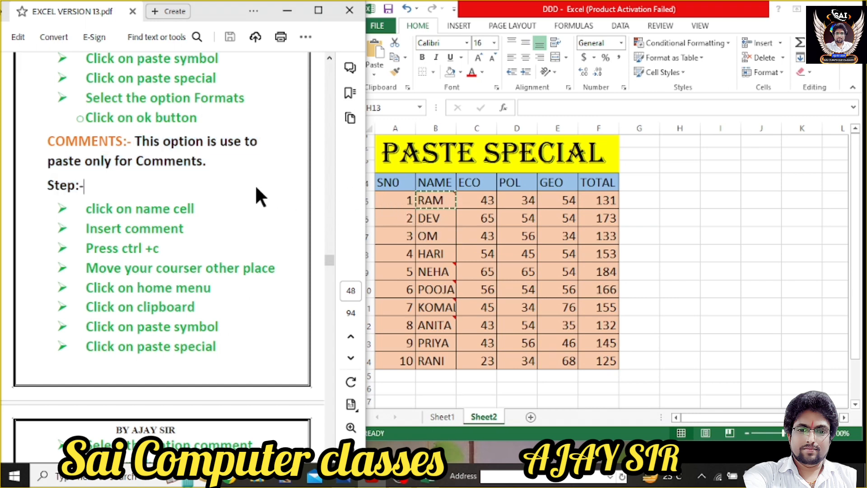
{"action": "scroll", "coordinate": [254, 180], "scroll_direction": "up", "scroll_amount": 2}
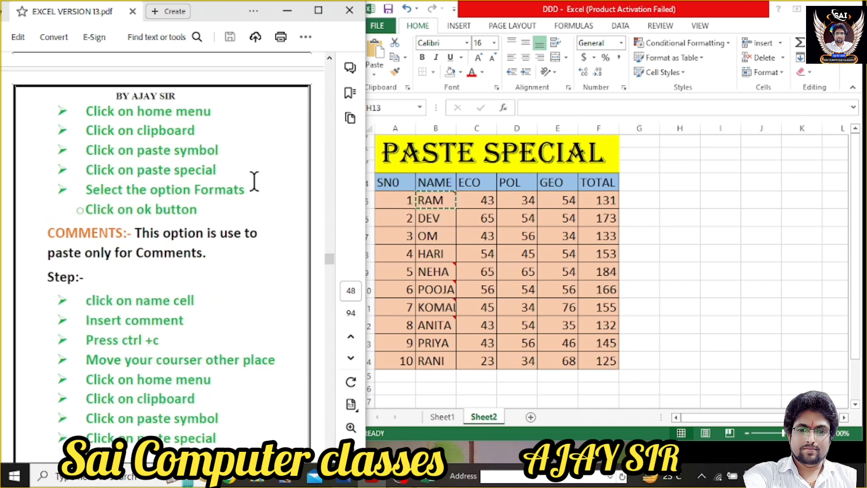
Review the available paste options in the Paste Special dialog, closing it each time without pasting anything.
{"action": "left_click", "coordinate": [377, 75]}
{"action": "left_click", "coordinate": [375, 75]}
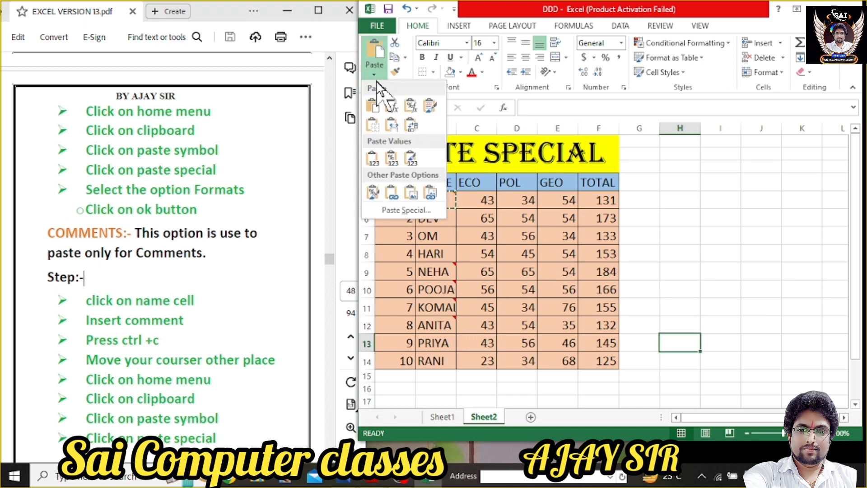
{"action": "left_click", "coordinate": [390, 211]}
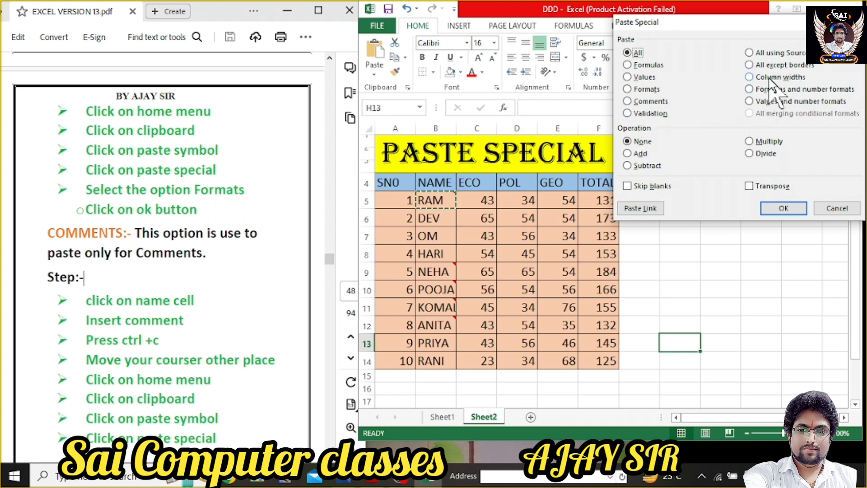
{"action": "left_click", "coordinate": [835, 209]}
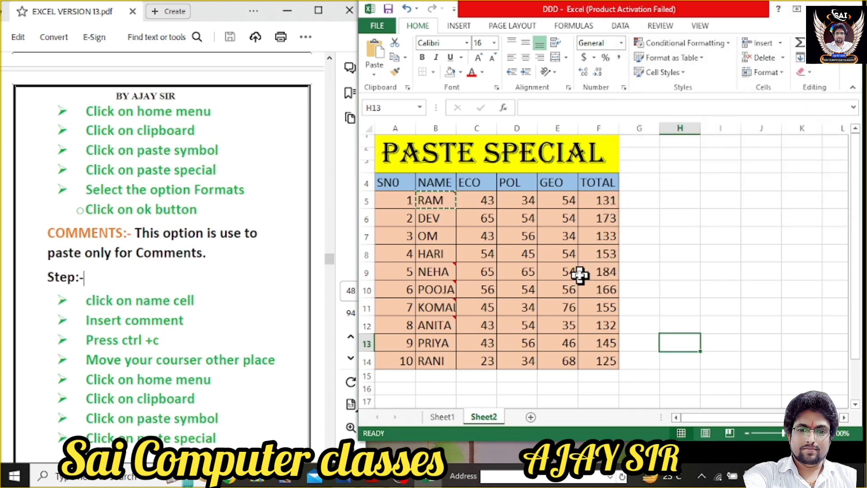
{"action": "mouse_move", "coordinate": [689, 11]}
{"action": "left_mouse_down"}
{"action": "mouse_move", "coordinate": [680, 33]}
{"action": "mouse_move", "coordinate": [701, 14]}
{"action": "left_mouse_up"}
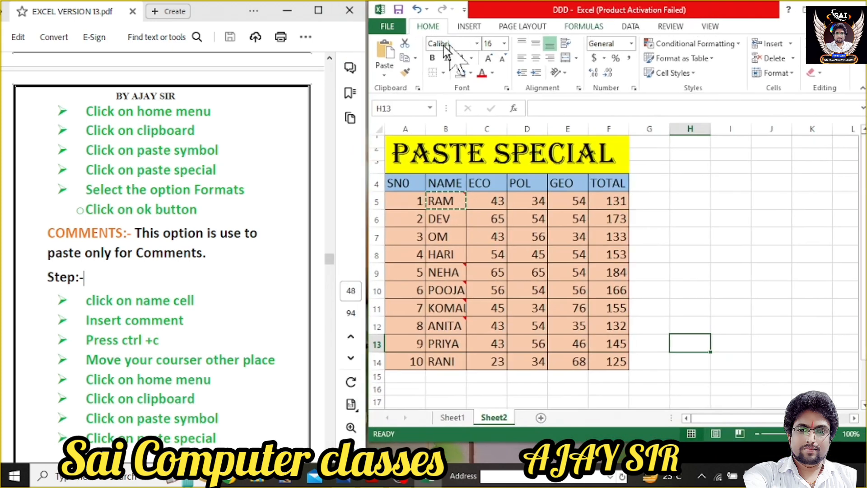
{"action": "left_click", "coordinate": [385, 73]}
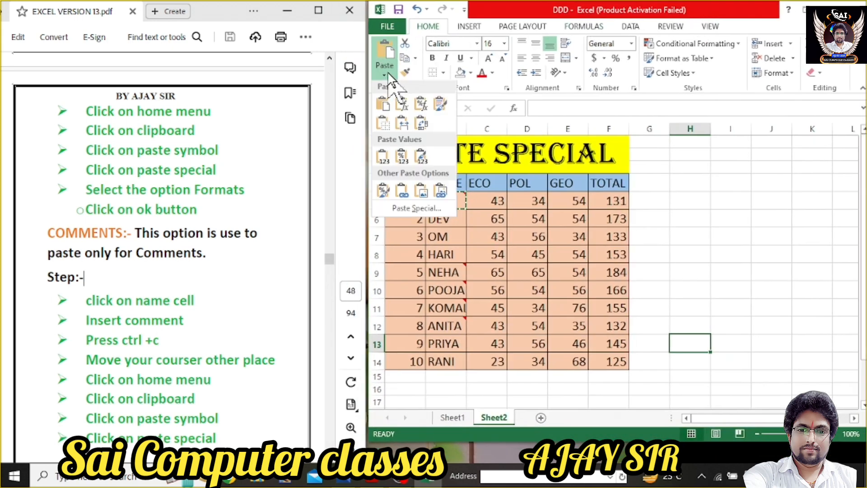
{"action": "left_click", "coordinate": [404, 211]}
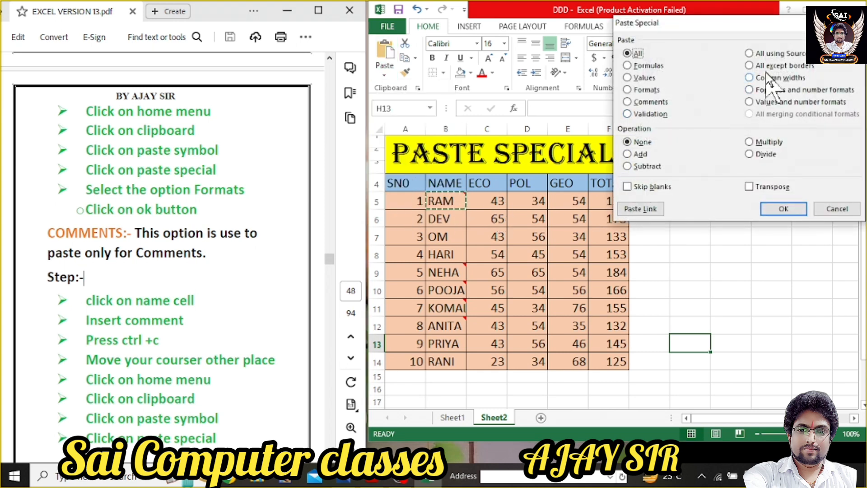
{"action": "left_click", "coordinate": [829, 207]}
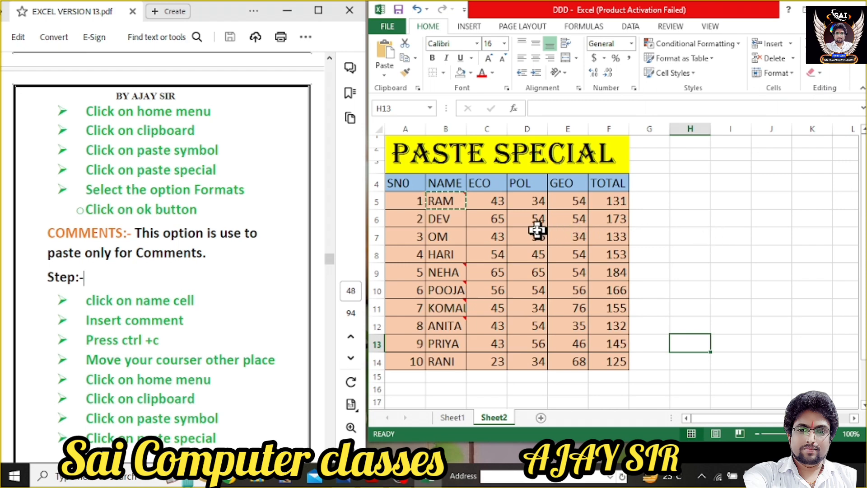
Continue in the PDF notes to the VALIDATION section that follows the COMMENTS steps.
{"action": "mouse_move", "coordinate": [329, 262]}
{"action": "left_mouse_down"}
{"action": "mouse_move", "coordinate": [332, 277]}
{"action": "mouse_move", "coordinate": [331, 257]}
{"action": "left_mouse_up"}
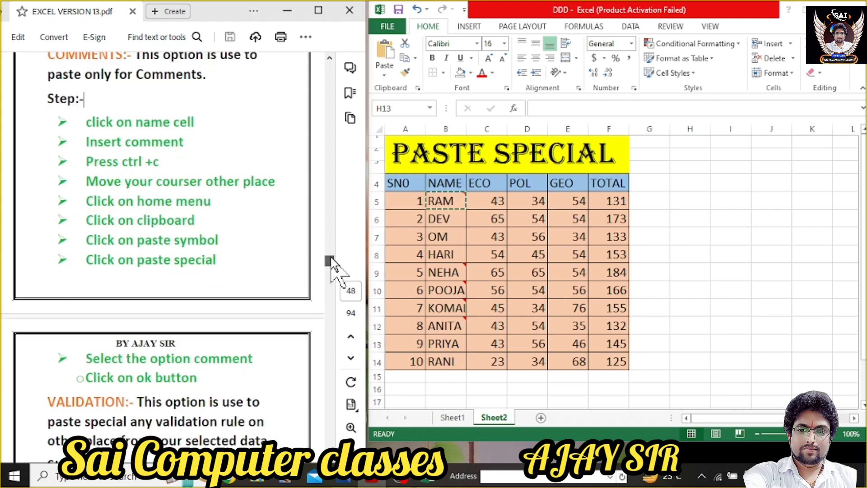